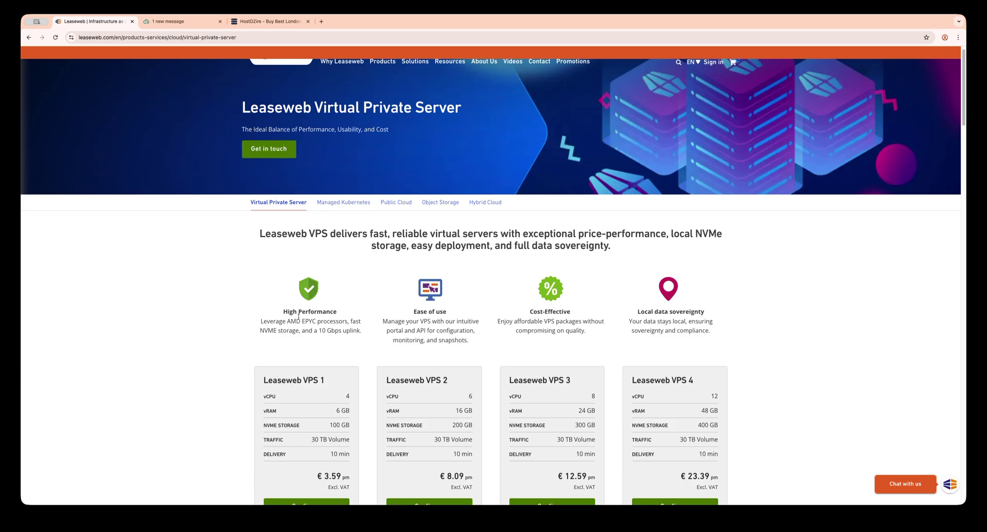
Step: Move from Hostaron's homepage to HostDZire's London UK Cloud VPS price table
{"action": "scroll", "coordinate": [475, 263], "scroll_direction": "up", "scroll_amount": 1}
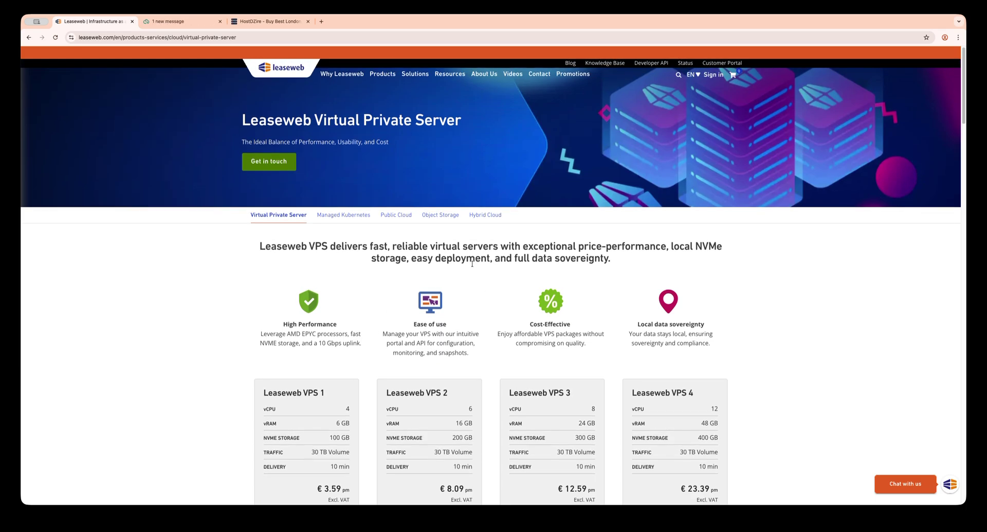
{"action": "scroll", "coordinate": [472, 263], "scroll_direction": "down", "scroll_amount": 7}
{"action": "scroll", "coordinate": [466, 226], "scroll_direction": "up", "scroll_amount": 3}
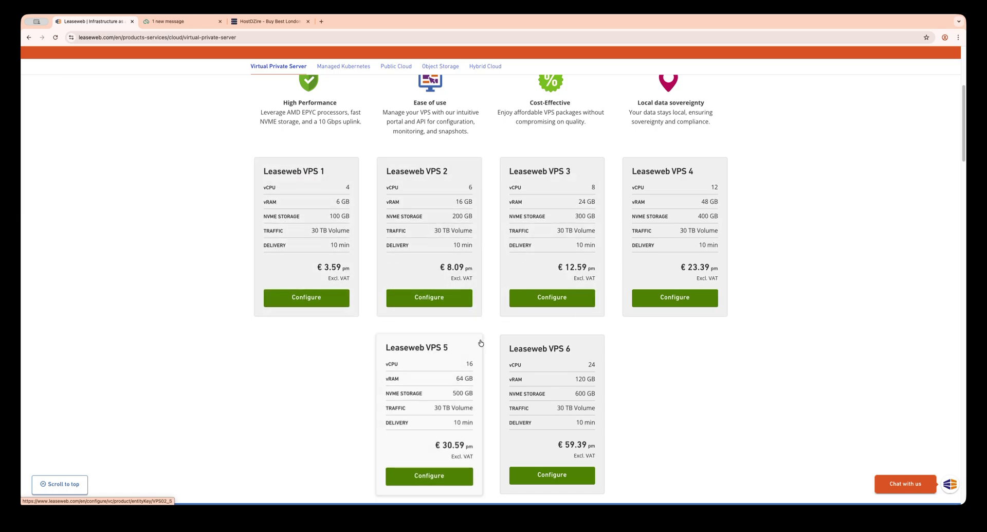
{"action": "scroll", "coordinate": [400, 226], "scroll_direction": "up", "scroll_amount": 3}
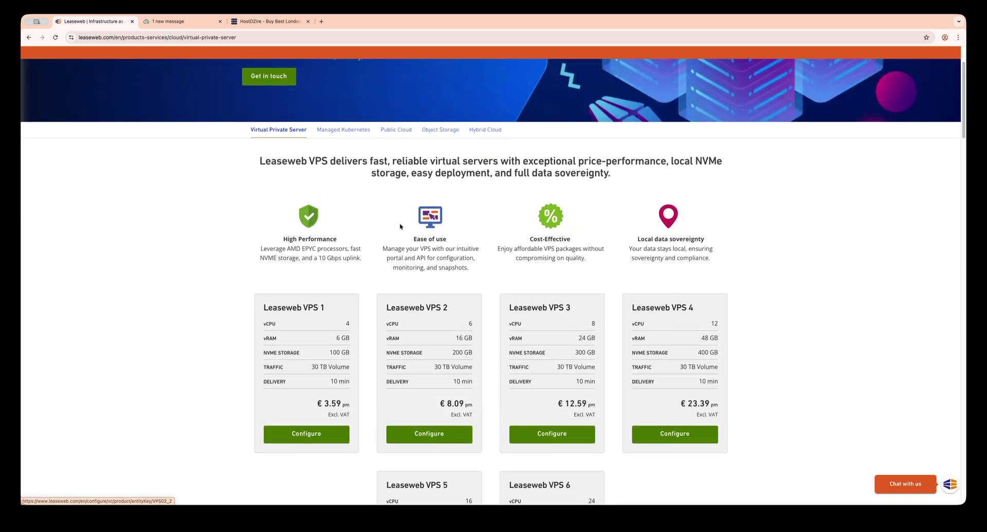
{"action": "scroll", "coordinate": [385, 230], "scroll_direction": "up", "scroll_amount": 1}
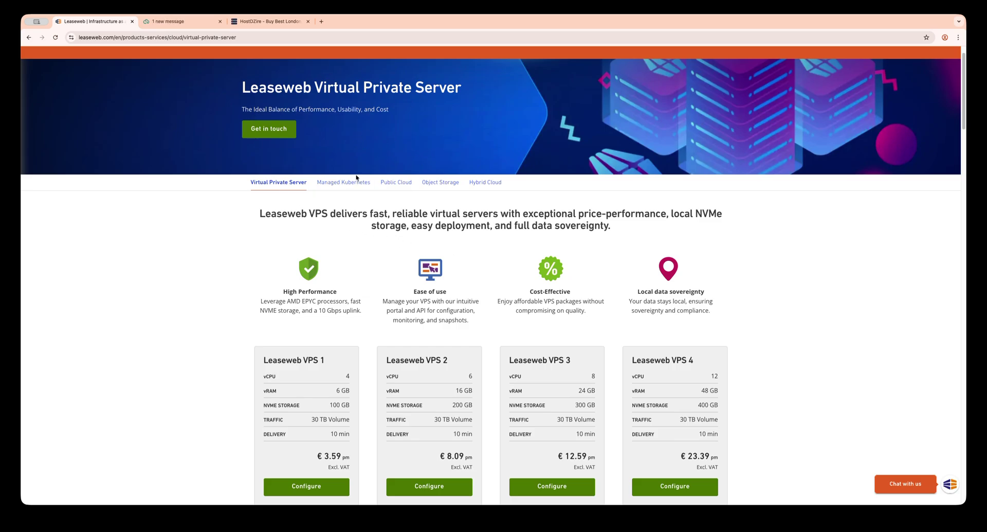
{"action": "left_click", "coordinate": [180, 21]}
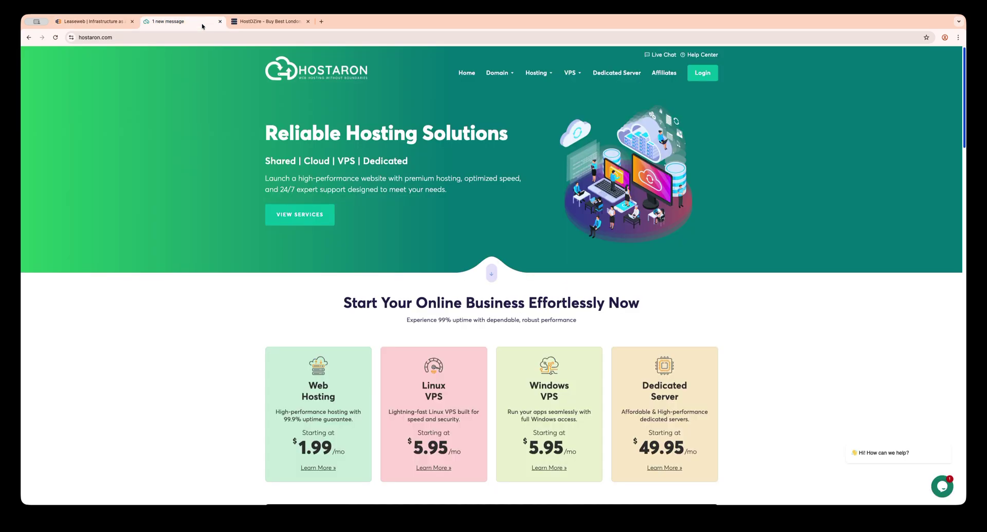
{"action": "scroll", "coordinate": [362, 92], "scroll_direction": "down", "scroll_amount": 3}
{"action": "scroll", "coordinate": [362, 93], "scroll_direction": "up", "scroll_amount": 3}
{"action": "left_click", "coordinate": [261, 21]}
{"action": "scroll", "coordinate": [319, 122], "scroll_direction": "up", "scroll_amount": 5}
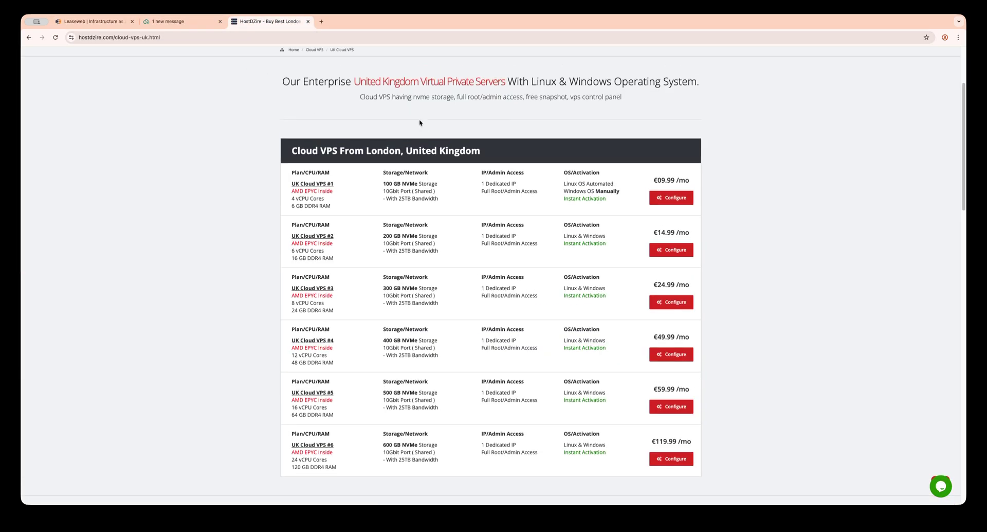
{"action": "scroll", "coordinate": [344, 233], "scroll_direction": "down", "scroll_amount": 3}
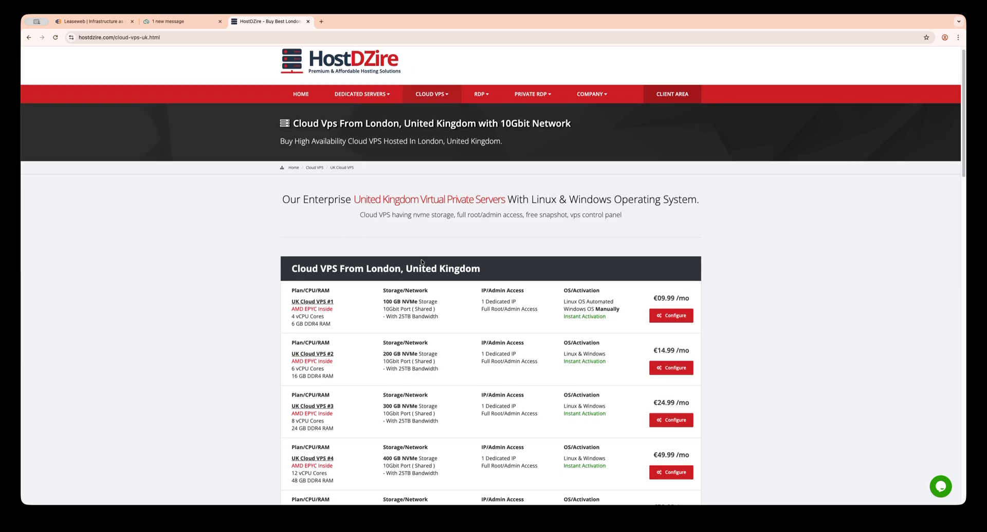
Step: Highlight the €09.99, €14.99 and €24.99 monthly prices of UK Cloud VPS #1–#3
{"action": "left_click_drag", "start_coordinate": [653, 228], "coordinate": [690, 230]}
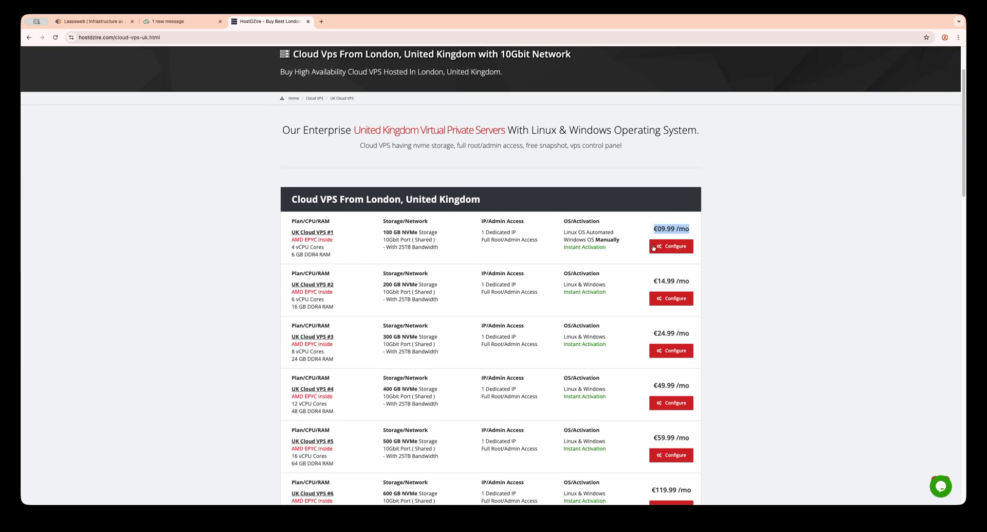
{"action": "left_click_drag", "start_coordinate": [653, 281], "coordinate": [674, 277]}
{"action": "left_click", "coordinate": [689, 278]}
{"action": "triple_click", "coordinate": [669, 281]}
{"action": "left_click", "coordinate": [668, 281]}
{"action": "triple_click", "coordinate": [668, 281]}
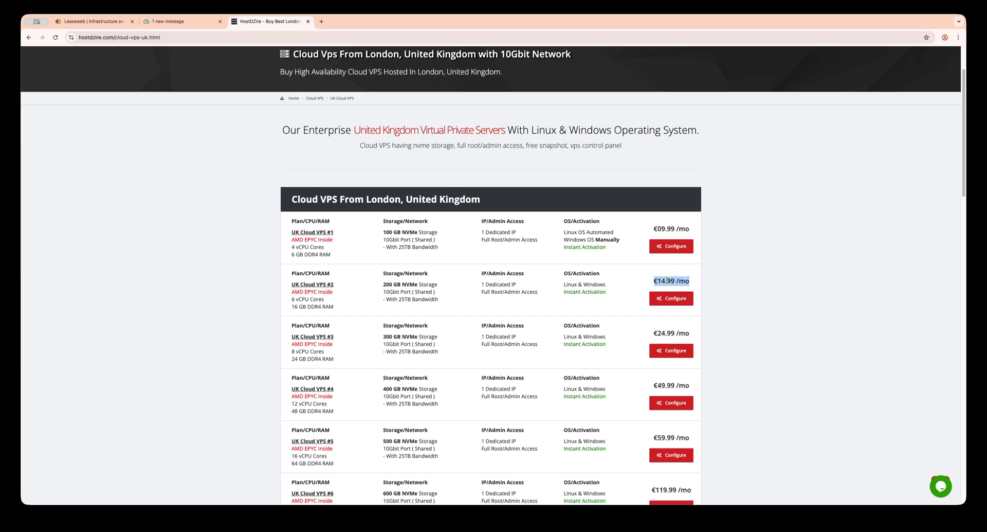
{"action": "scroll", "coordinate": [643, 278], "scroll_direction": "down", "scroll_amount": 5}
{"action": "double_click", "coordinate": [667, 212]}
{"action": "left_click", "coordinate": [667, 213]}
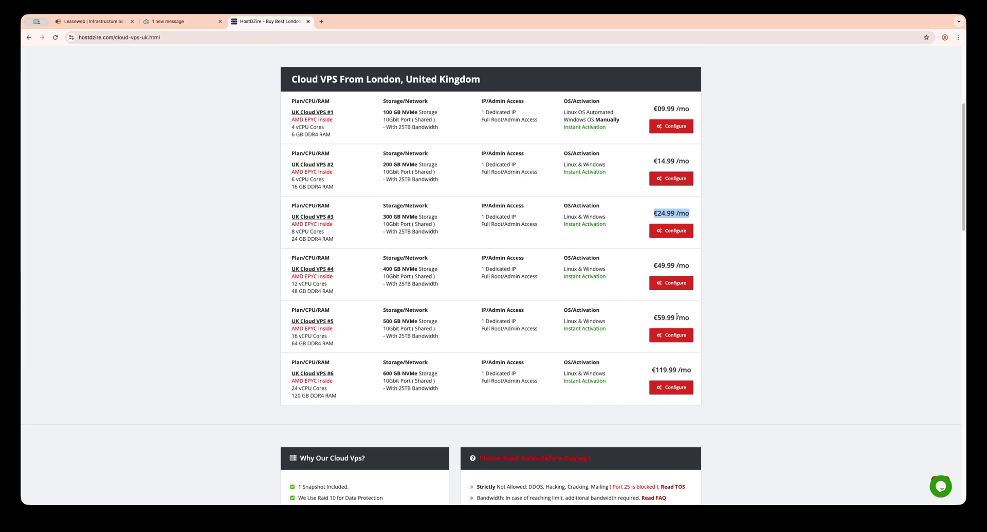
{"action": "scroll", "coordinate": [385, 164], "scroll_direction": "up", "scroll_amount": 8}
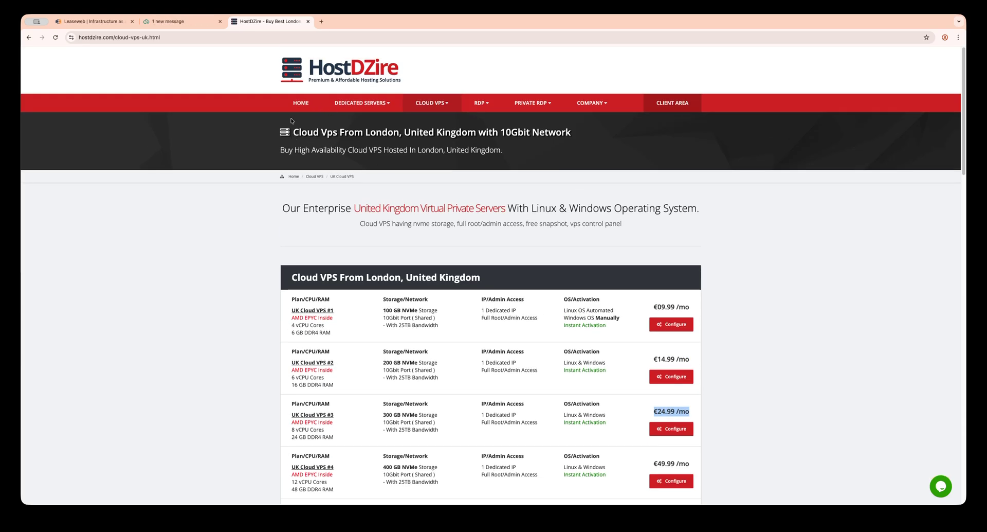
Step: Scroll through Leaseweb's VPS plan cards, then go back to Hostaron's homepage VPS menu
{"action": "key", "text": "ctrl+shift+Tab"}
{"action": "key", "text": "ctrl+shift+Tab"}
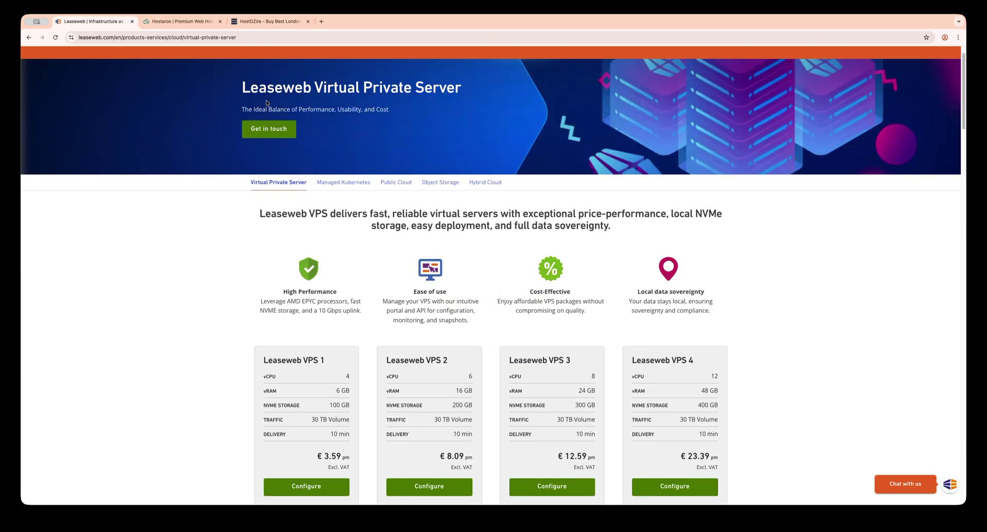
{"action": "scroll", "coordinate": [299, 292], "scroll_direction": "down", "scroll_amount": 5}
{"action": "scroll", "coordinate": [423, 302], "scroll_direction": "up", "scroll_amount": 6}
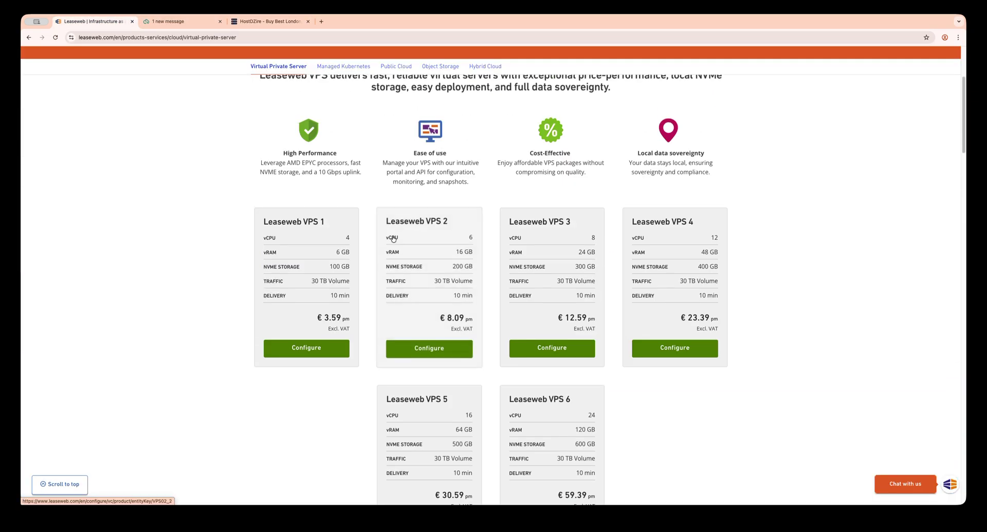
{"action": "left_click", "coordinate": [180, 21]}
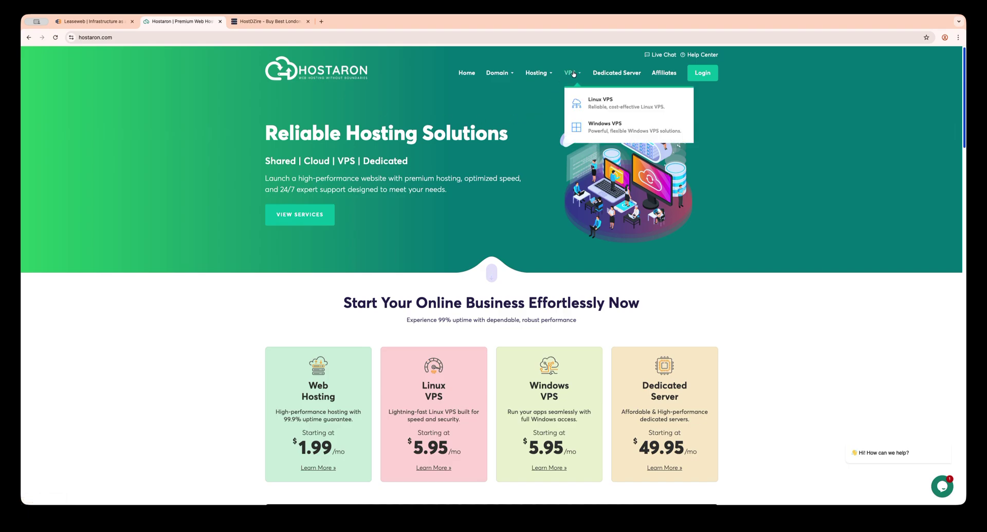
{"action": "mouse_move", "coordinate": [537, 73]}
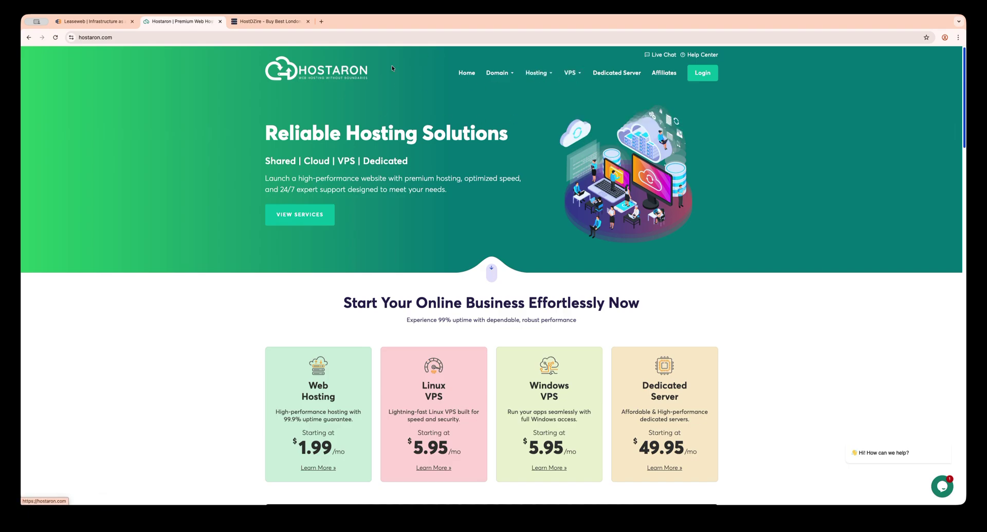
Step: Paste and load portal.hostaron.com/store/cloud-vps-uk in the address bar
{"action": "left_click", "coordinate": [173, 38]}
{"action": "right_click", "coordinate": [173, 39]}
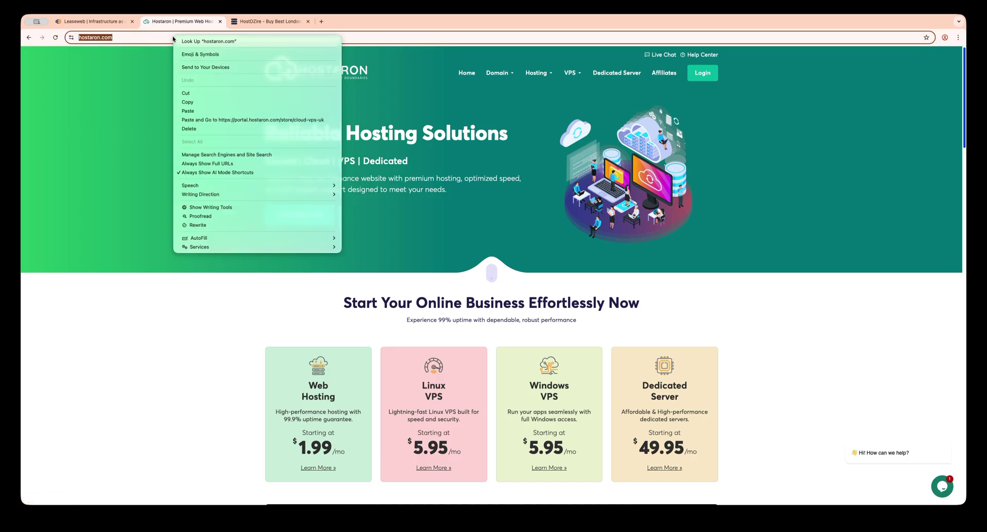
{"action": "left_click", "coordinate": [231, 120]}
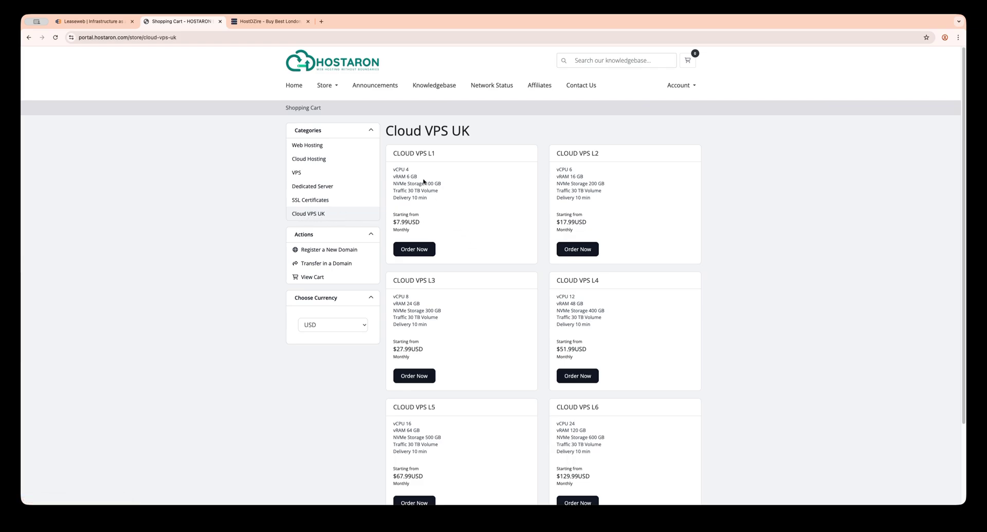
Step: Highlight the Cloud VPS L1 specs and compare them with Leaseweb's VPS plans
{"action": "left_click_drag", "start_coordinate": [442, 213], "coordinate": [387, 171]}
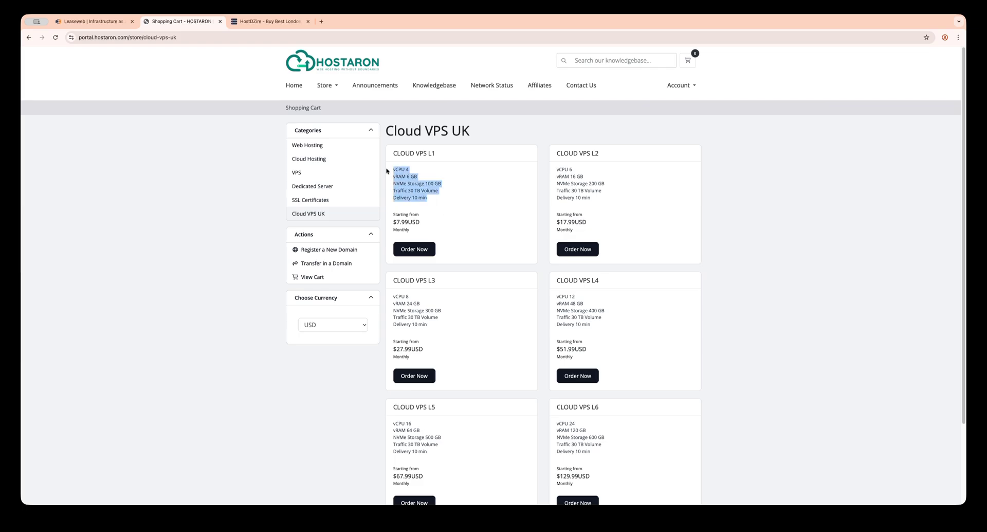
{"action": "left_click", "coordinate": [90, 21]}
{"action": "scroll", "coordinate": [349, 326], "scroll_direction": "down", "scroll_amount": 3}
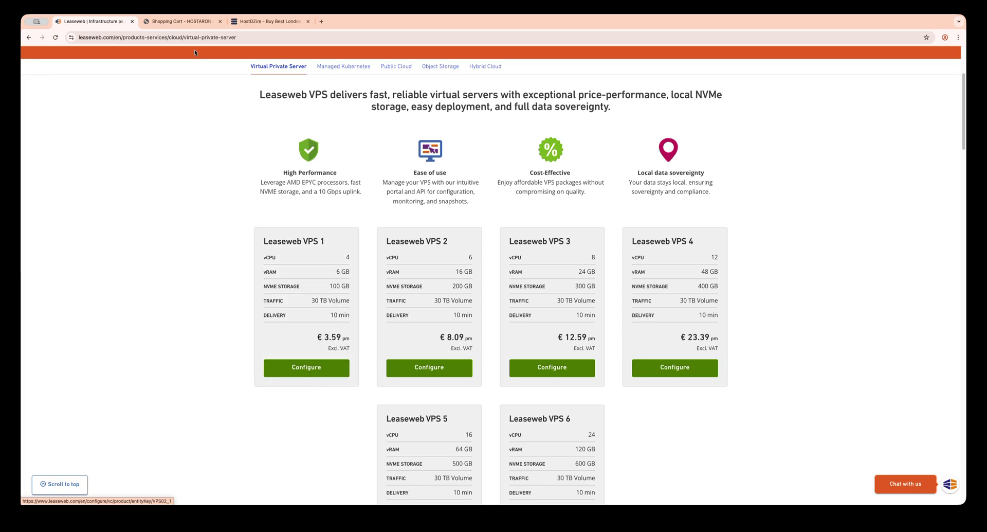
Step: Compare Hostaron's L2 specs and L1 $7.99USD price against HostDZire's €09.99 VPS #1
{"action": "left_click", "coordinate": [181, 22]}
{"action": "left_click_drag", "start_coordinate": [557, 169], "coordinate": [604, 212]}
{"action": "left_click", "coordinate": [428, 224]}
{"action": "mouse_move", "coordinate": [428, 224]}
{"action": "left_mouse_down"}
{"action": "mouse_move", "coordinate": [397, 222]}
{"action": "mouse_move", "coordinate": [429, 222]}
{"action": "left_mouse_up"}
{"action": "left_click", "coordinate": [259, 23]}
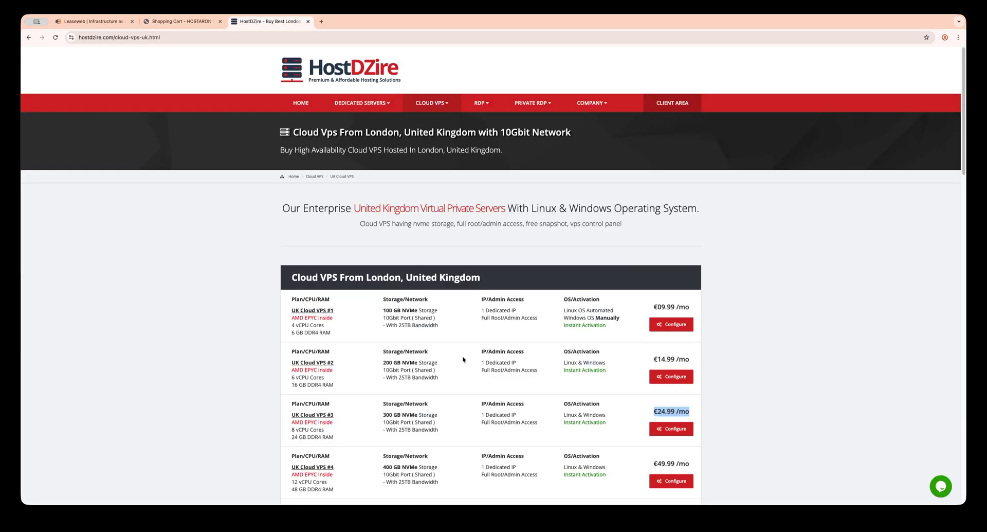
{"action": "left_click_drag", "start_coordinate": [652, 307], "coordinate": [679, 307]}
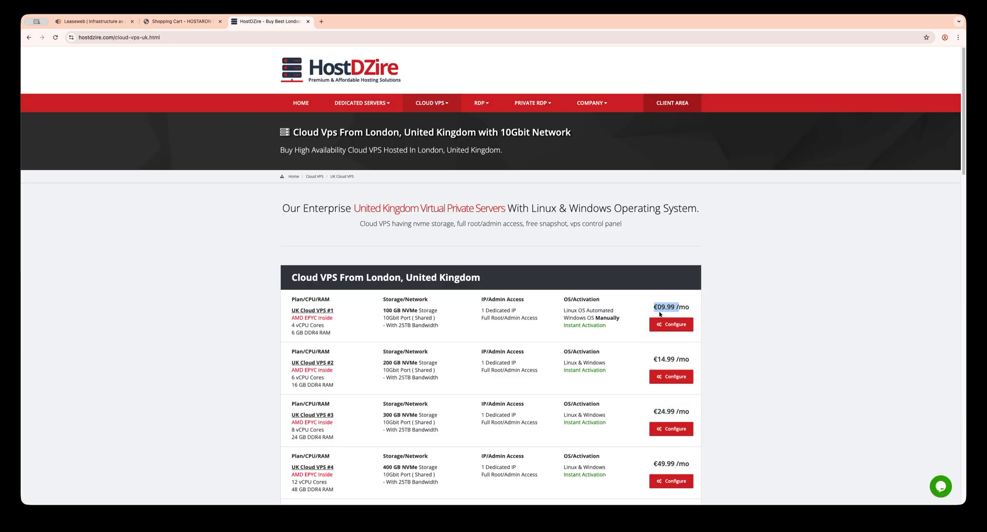
{"action": "left_click", "coordinate": [183, 21]}
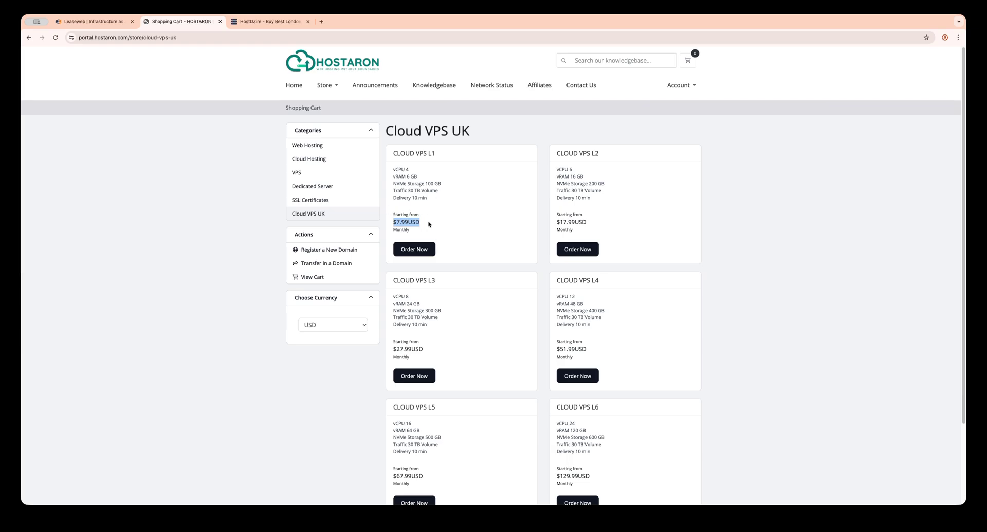
Step: Check the Cloud VPS L1 $7.99USD price and order that plan
{"action": "left_click", "coordinate": [488, 180]}
{"action": "left_click_drag", "start_coordinate": [396, 222], "coordinate": [438, 223]}
{"action": "left_click", "coordinate": [472, 216]}
{"action": "left_click_drag", "start_coordinate": [396, 223], "coordinate": [420, 224]}
{"action": "left_click_drag", "start_coordinate": [393, 154], "coordinate": [436, 154]}
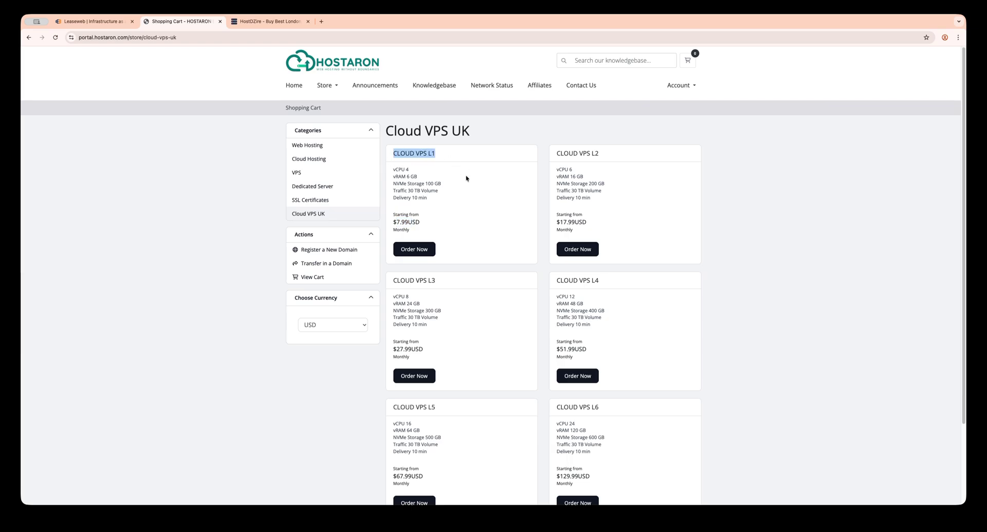
{"action": "left_click", "coordinate": [418, 250]}
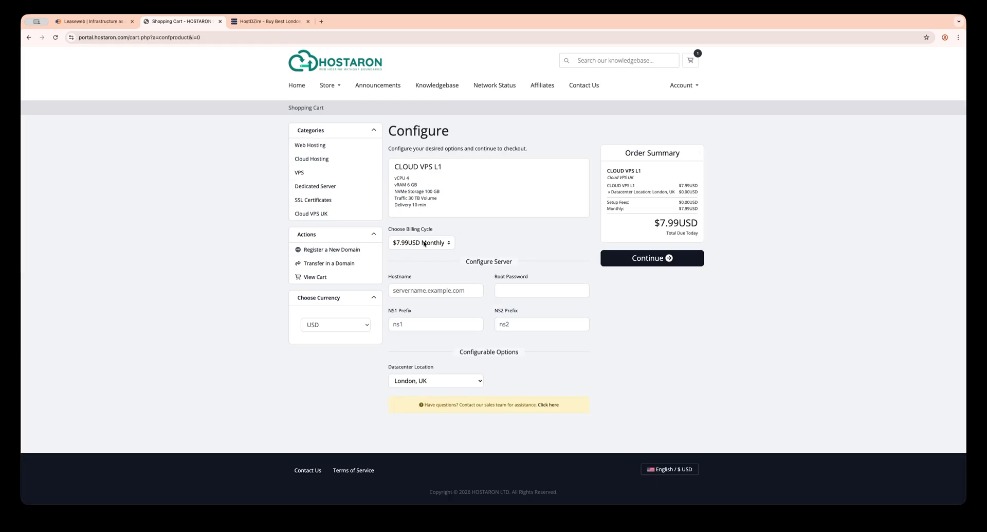
Step: Set hostname uk.hodtings.com, a root password, and London, UK as the datacenter
{"action": "left_click", "coordinate": [442, 290]}
{"action": "type", "text": "uk.hodtings.com"}
{"action": "left_click", "coordinate": [517, 287]}
{"action": "type", "text": "••••••••ns1ns2"}
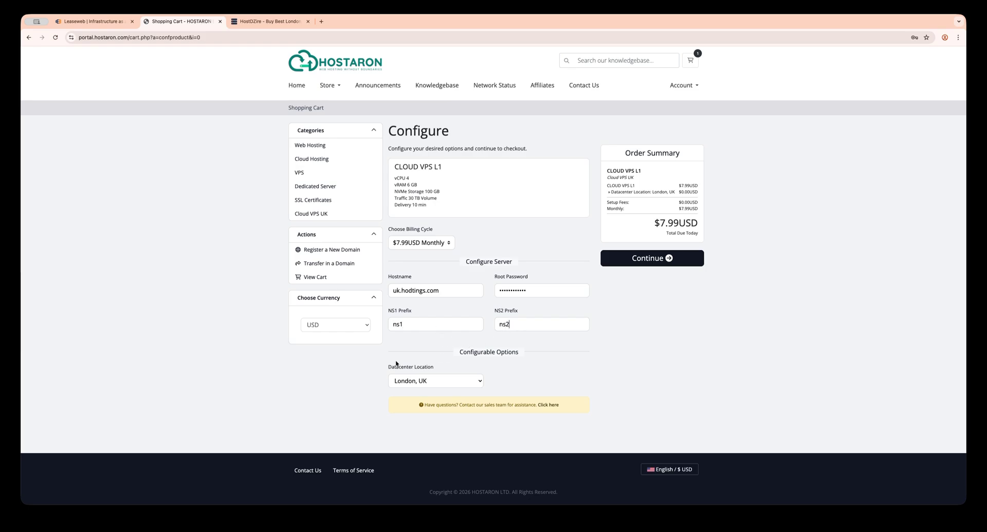
{"action": "left_click", "coordinate": [425, 379]}
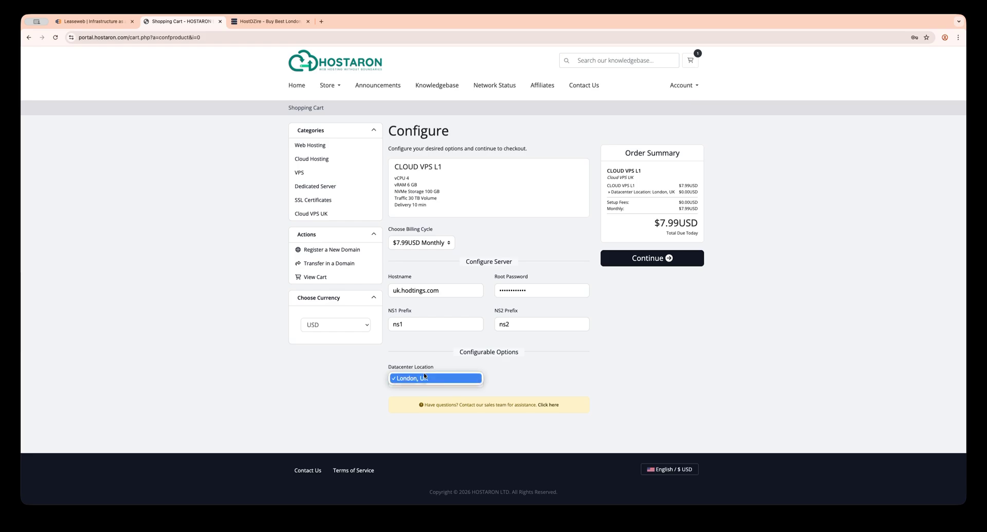
{"action": "left_click", "coordinate": [446, 379]}
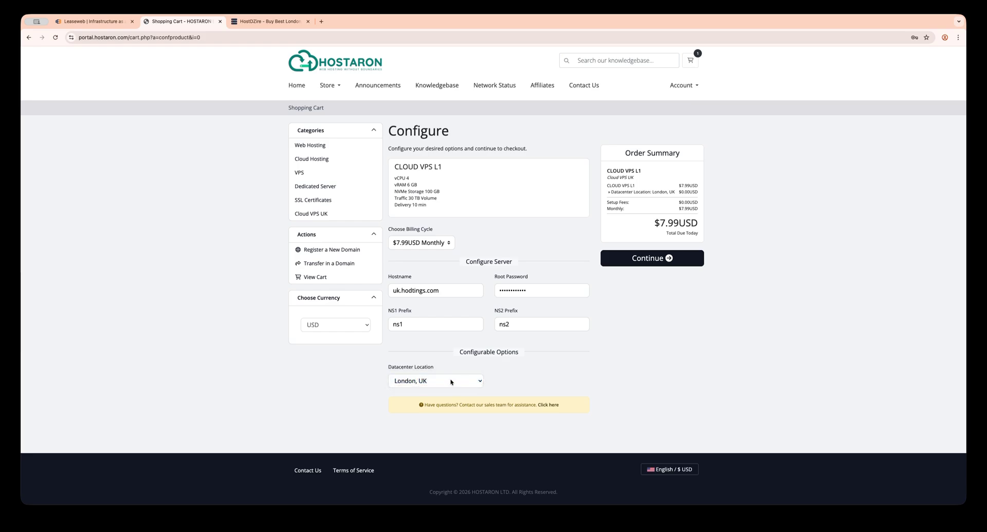
Step: Continue to the cart, keeping Monthly billing for the Cloud VPS L1
{"action": "left_click", "coordinate": [654, 262]}
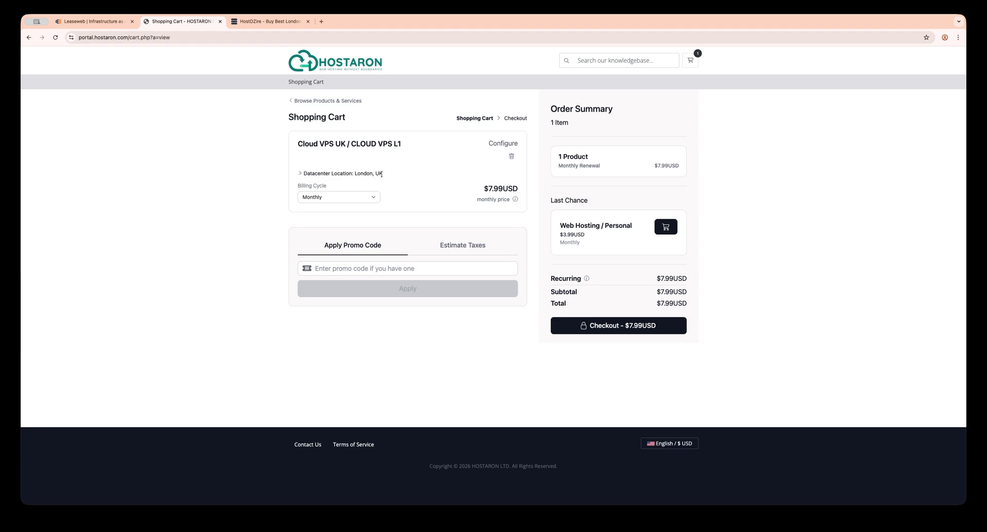
{"action": "left_click", "coordinate": [367, 197]}
{"action": "left_click", "coordinate": [341, 215]}
Step: Look over the promo code and tax estimate options without changing anything
{"action": "left_click", "coordinate": [342, 270]}
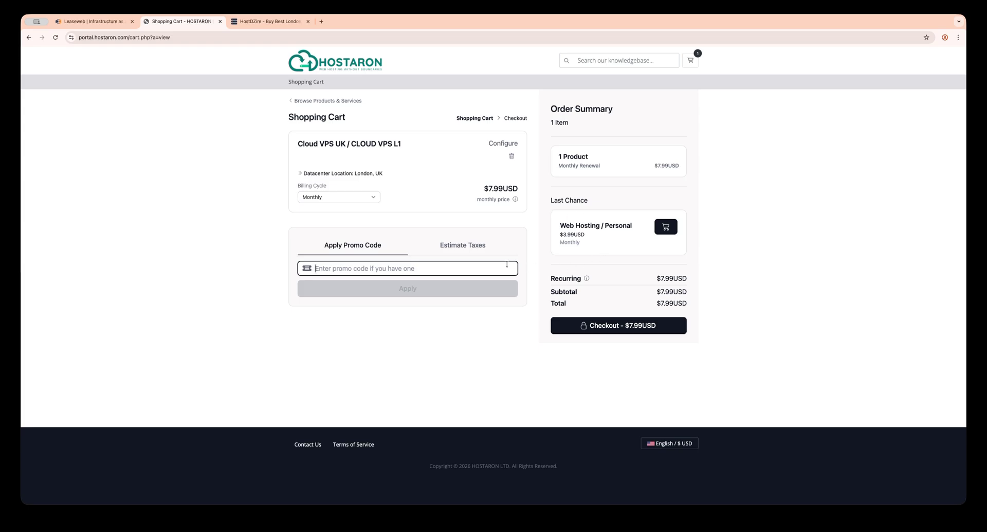
{"action": "left_click", "coordinate": [460, 246]}
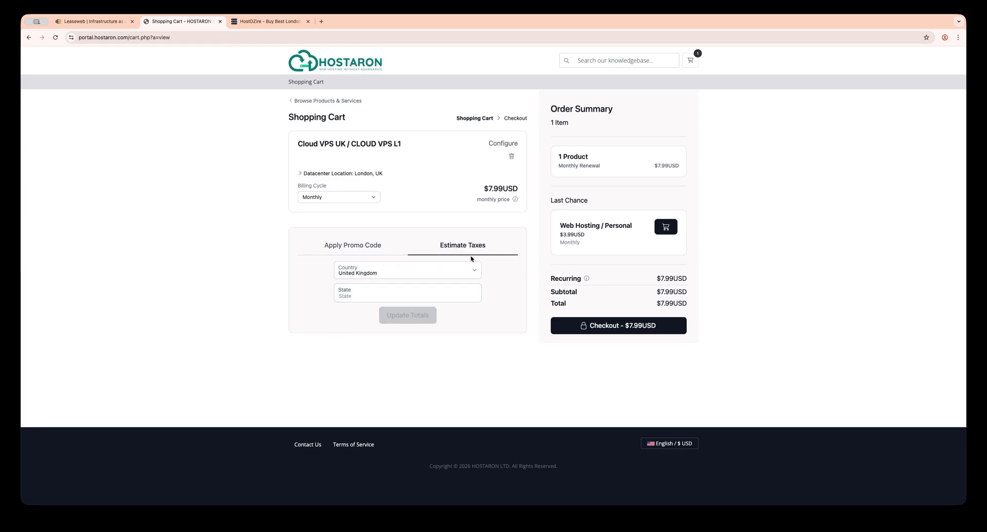
{"action": "left_click", "coordinate": [467, 269]}
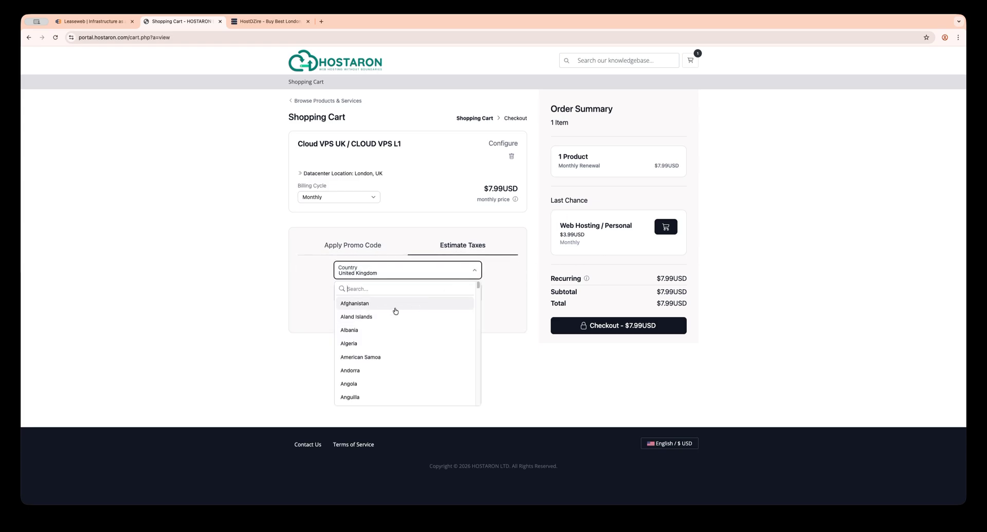
{"action": "left_click", "coordinate": [475, 269]}
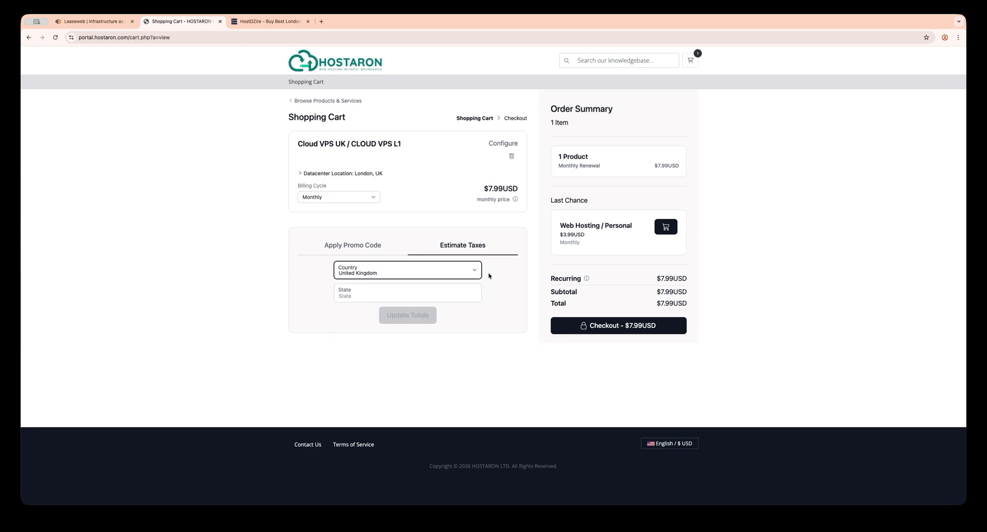
{"action": "left_click", "coordinate": [376, 246]}
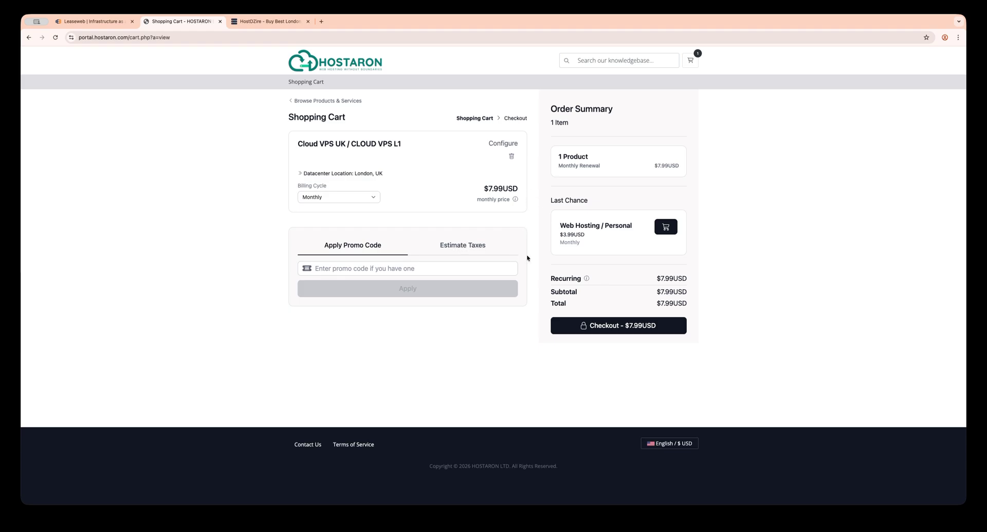
Step: Read the Last Chance Web Hosting offer, then check out at $7.99USD
{"action": "left_click_drag", "start_coordinate": [555, 200], "coordinate": [590, 241]}
{"action": "left_click", "coordinate": [592, 243]}
{"action": "left_click", "coordinate": [552, 200]}
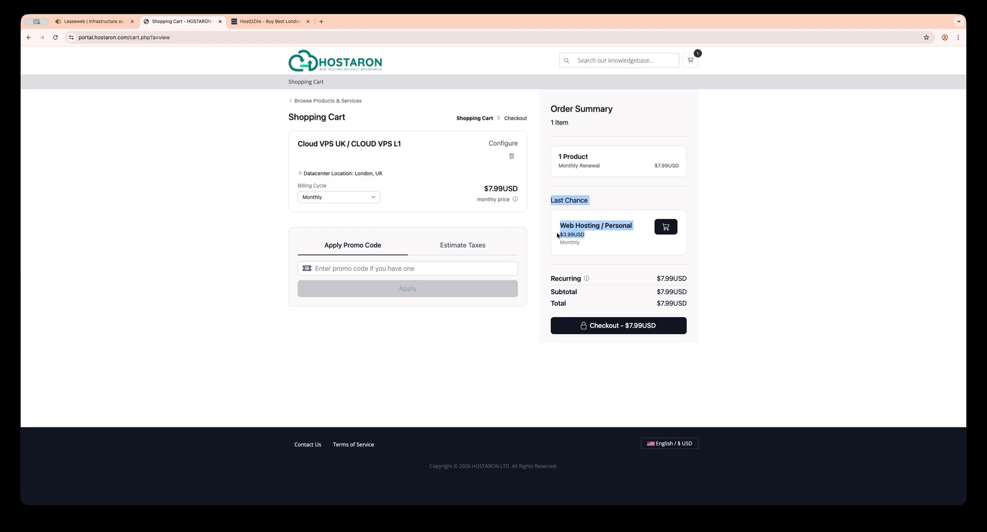
{"action": "left_click", "coordinate": [778, 239]}
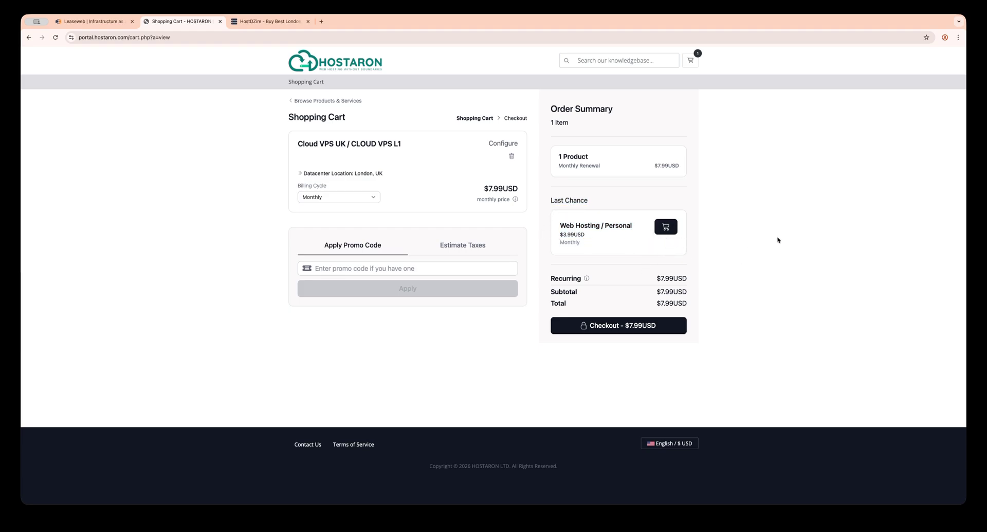
{"action": "left_click", "coordinate": [615, 329]}
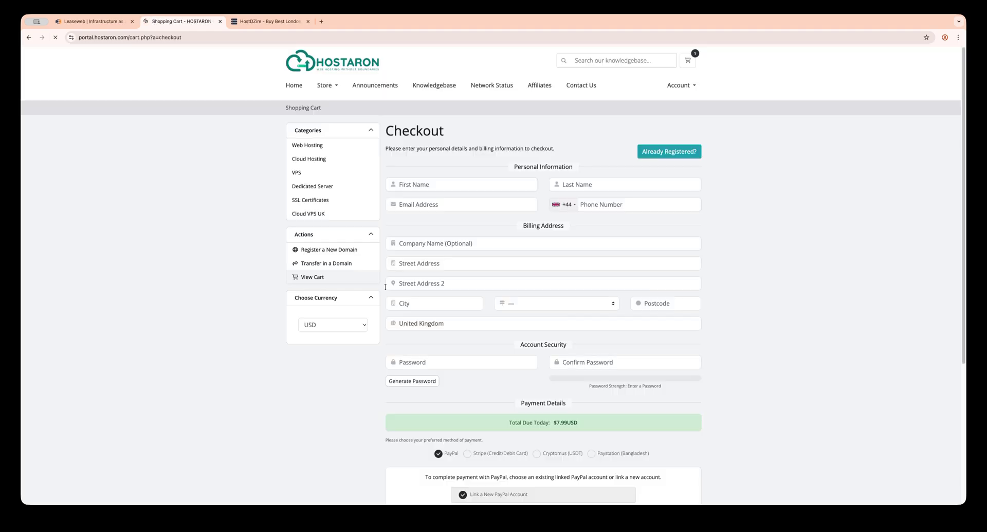
Step: Log in at checkout as an existing customer with the account e-mail and password
{"action": "scroll", "coordinate": [454, 216], "scroll_direction": "down", "scroll_amount": 5}
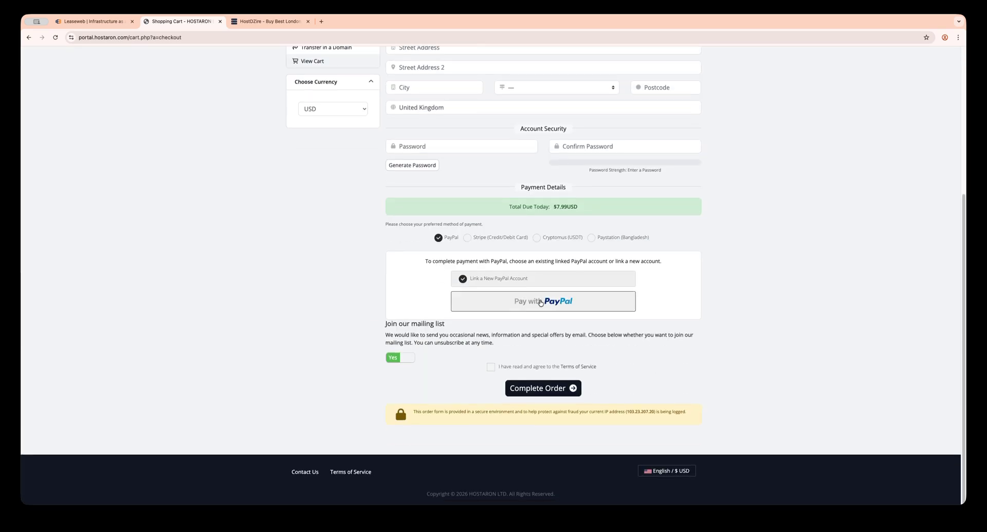
{"action": "scroll", "coordinate": [469, 223], "scroll_direction": "up", "scroll_amount": 5}
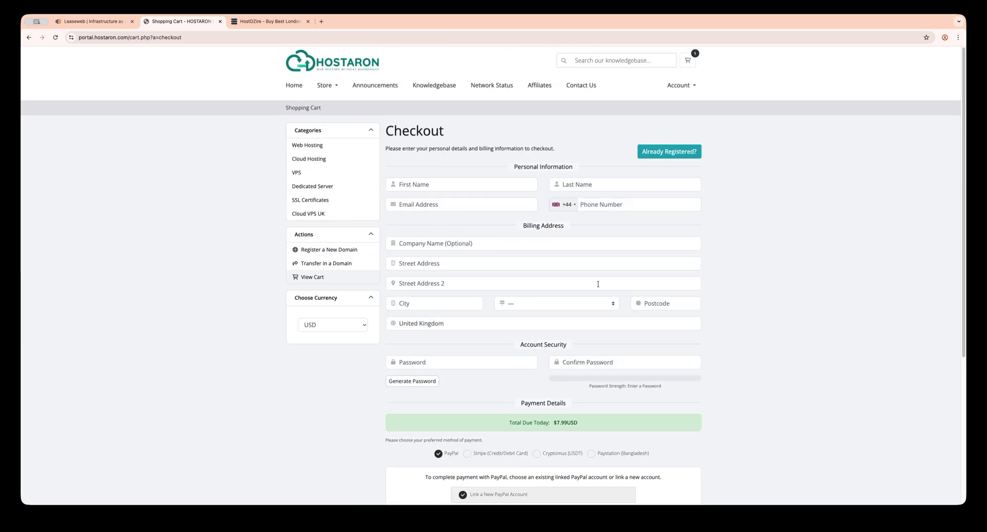
{"action": "left_click", "coordinate": [658, 158]}
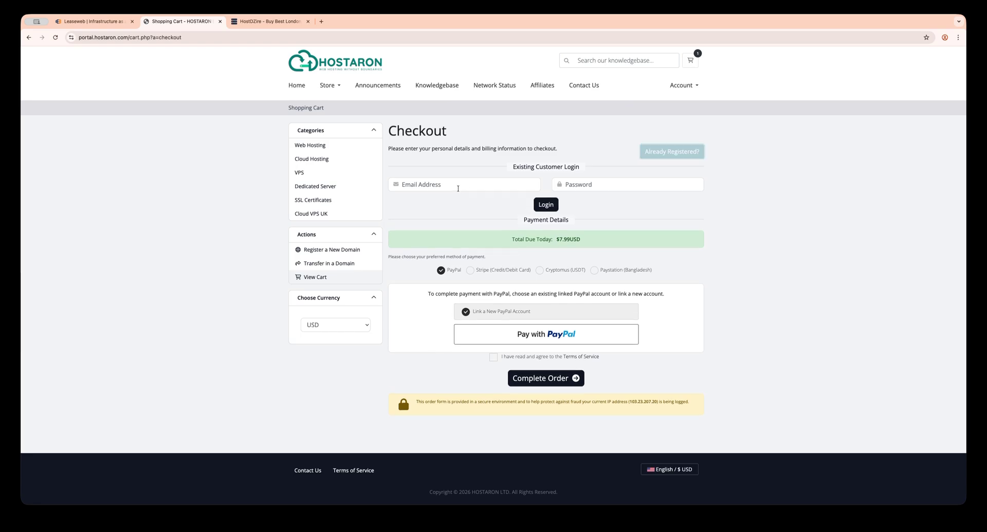
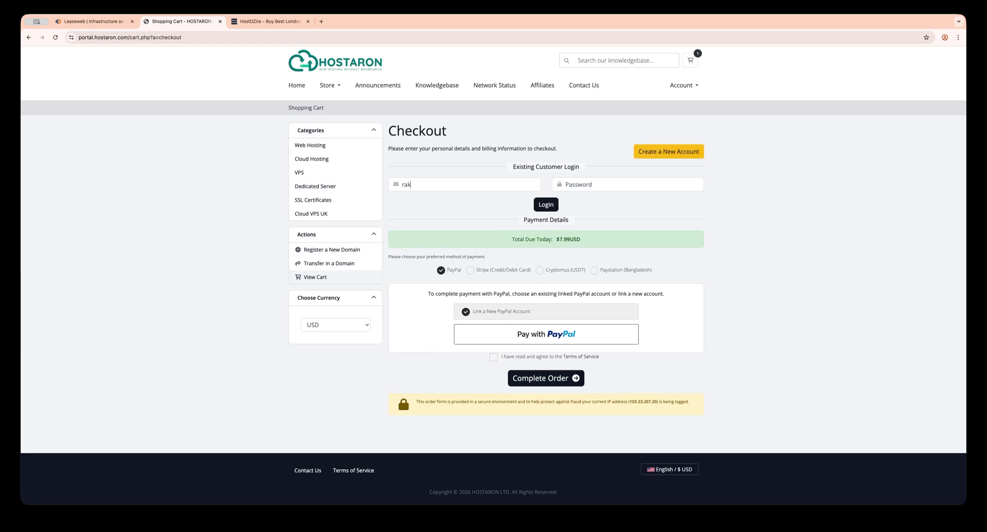
{"action": "left_click", "coordinate": [598, 187]}
{"action": "type", "text": "••"}
{"action": "left_click", "coordinate": [545, 207]}
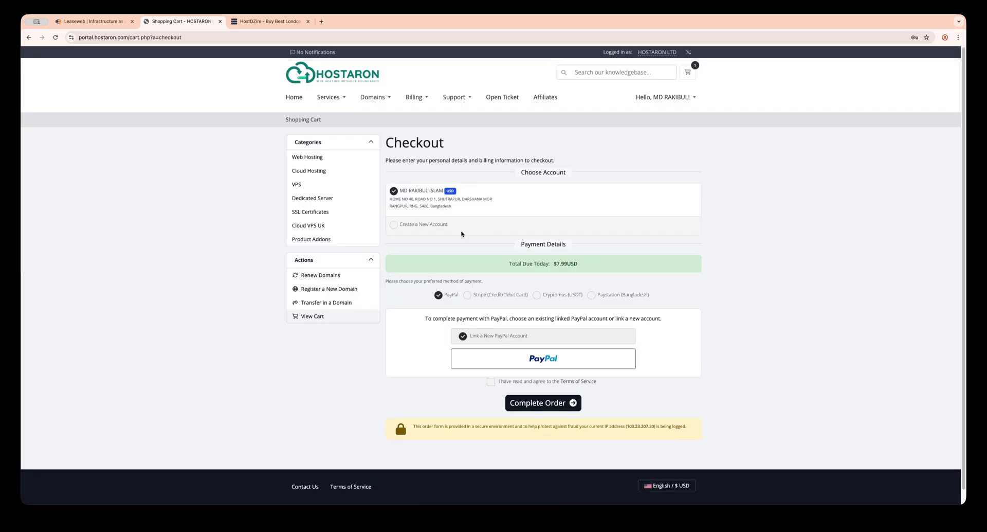
Step: Select Paystation (Bangladesh) as the payment method and agree to the Terms of Service
{"action": "scroll", "coordinate": [456, 282], "scroll_direction": "down", "scroll_amount": 1}
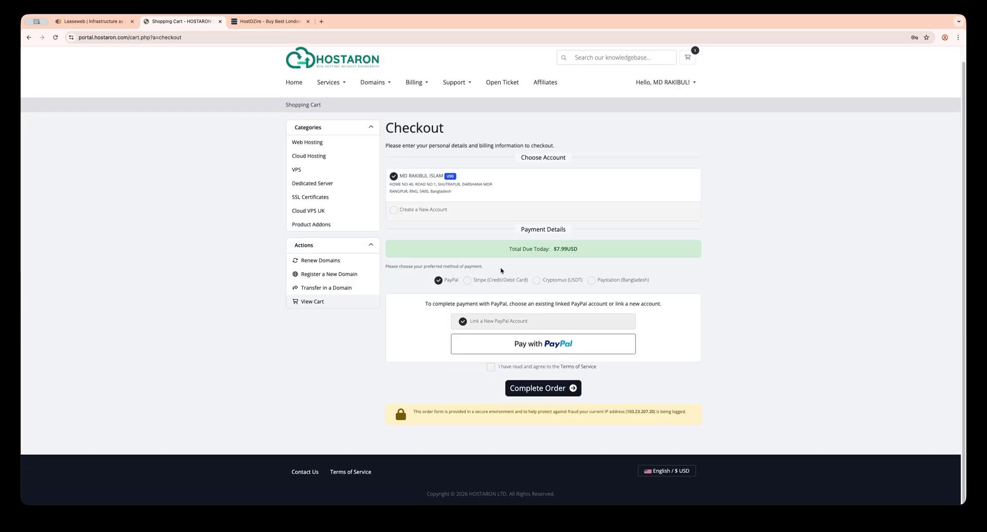
{"action": "left_click", "coordinate": [468, 280]}
{"action": "left_click", "coordinate": [535, 283]}
{"action": "left_click", "coordinate": [591, 285]}
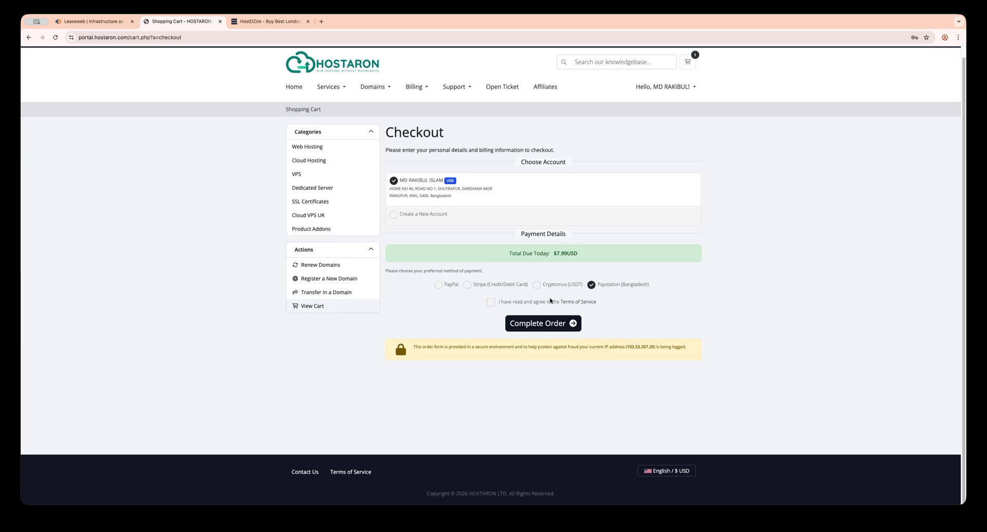
{"action": "left_click", "coordinate": [490, 303]}
{"action": "left_click", "coordinate": [569, 304]}
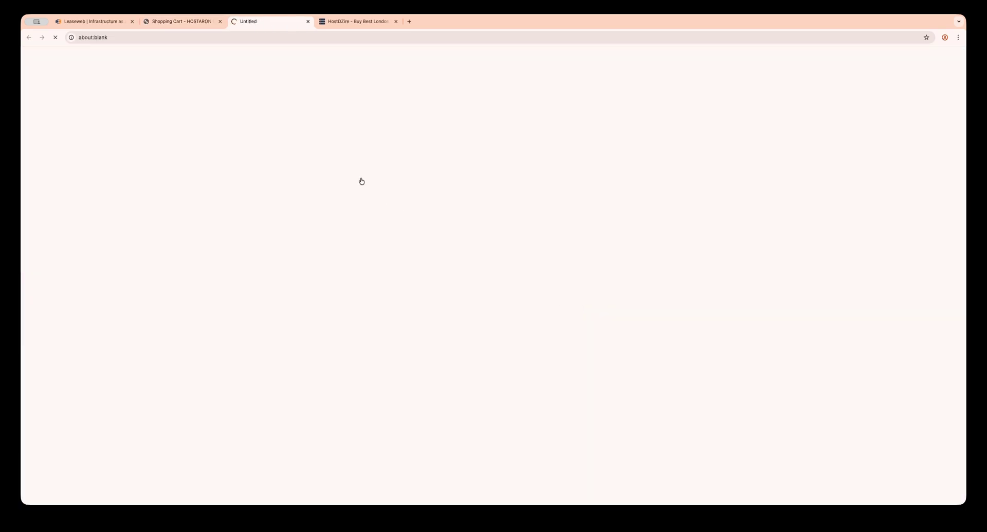
{"action": "scroll", "coordinate": [401, 206], "scroll_direction": "down", "scroll_amount": 15}
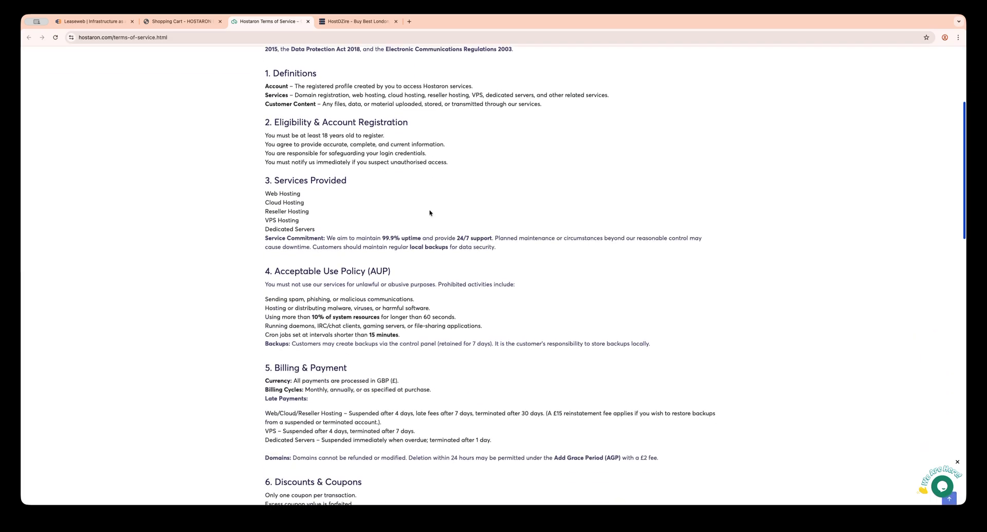
{"action": "scroll", "coordinate": [406, 216], "scroll_direction": "down", "scroll_amount": 10}
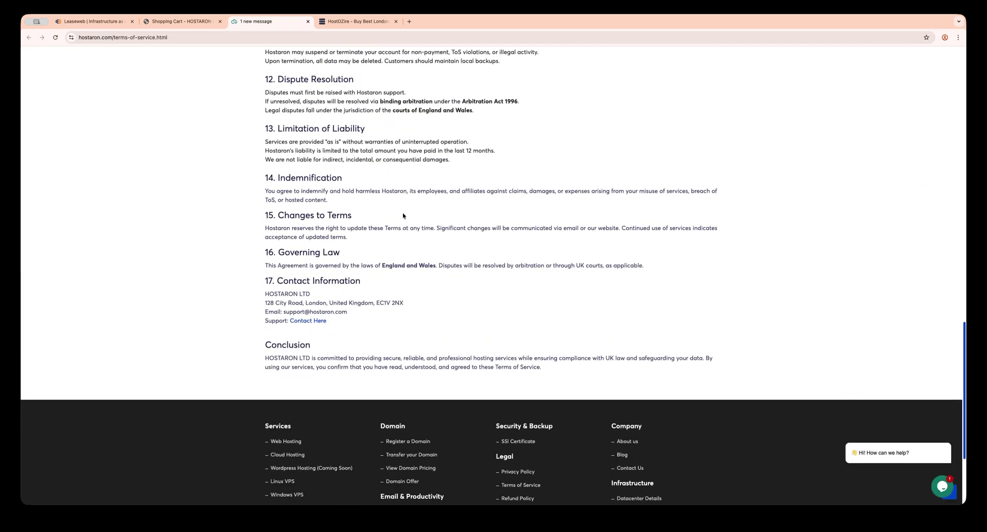
{"action": "scroll", "coordinate": [401, 214], "scroll_direction": "up", "scroll_amount": 20}
{"action": "scroll", "coordinate": [402, 214], "scroll_direction": "up", "scroll_amount": 5}
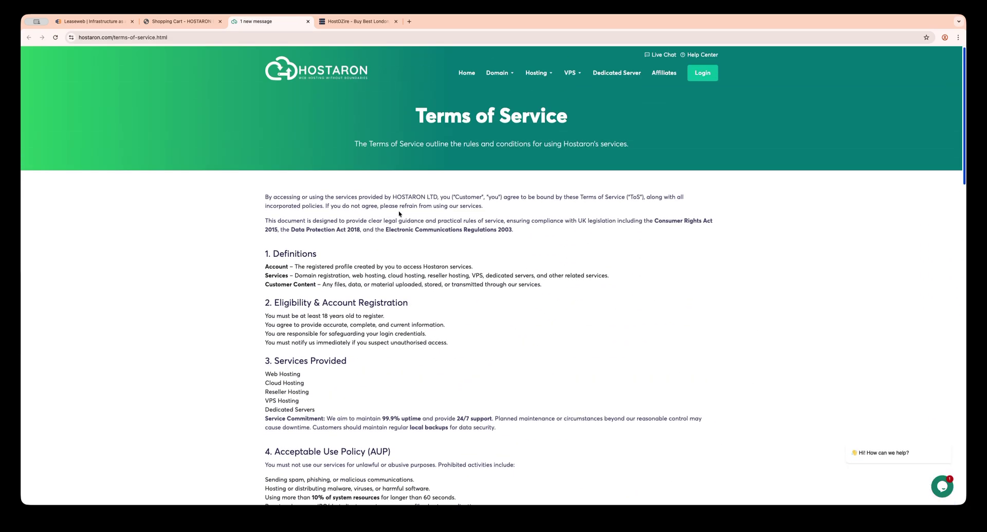
{"action": "scroll", "coordinate": [401, 215], "scroll_direction": "down", "scroll_amount": 20}
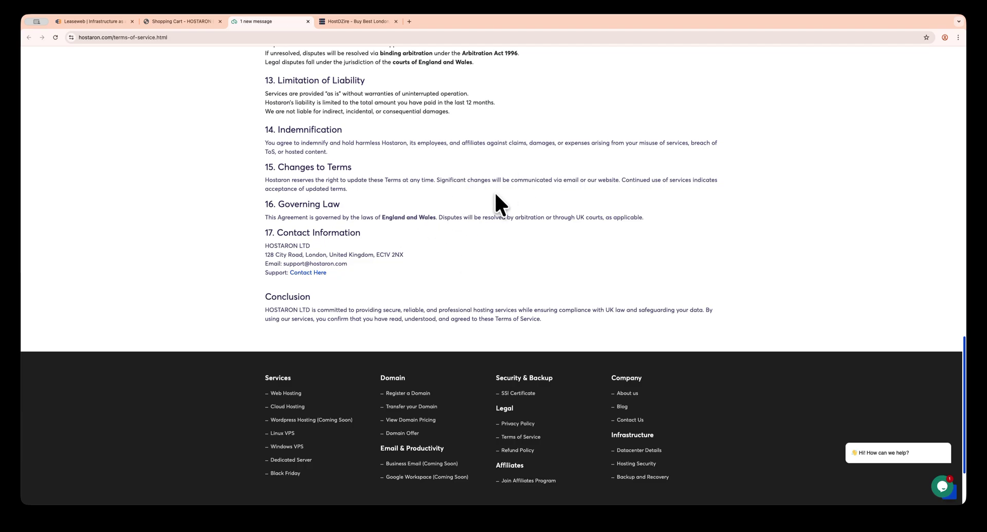
{"action": "scroll", "coordinate": [495, 196], "scroll_direction": "up", "scroll_amount": 20}
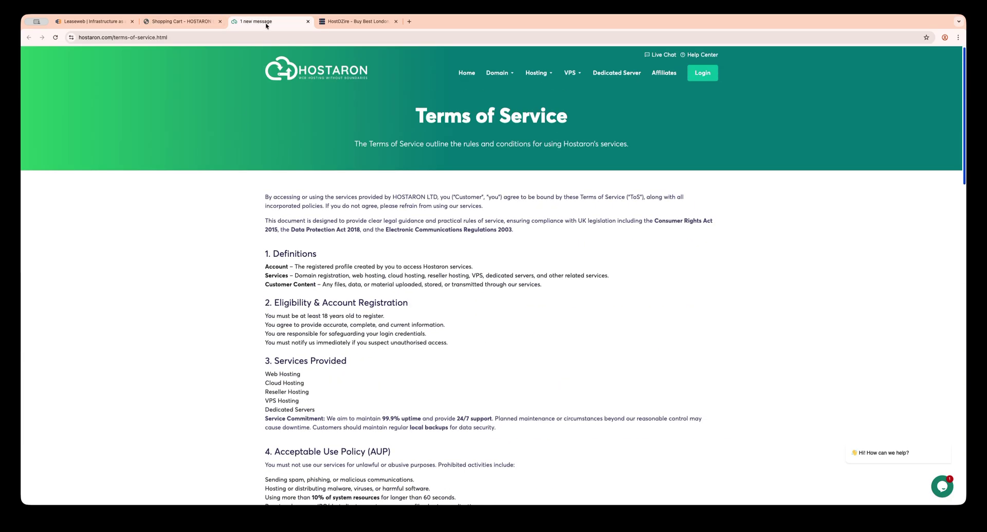
{"action": "middle_click", "coordinate": [267, 22]}
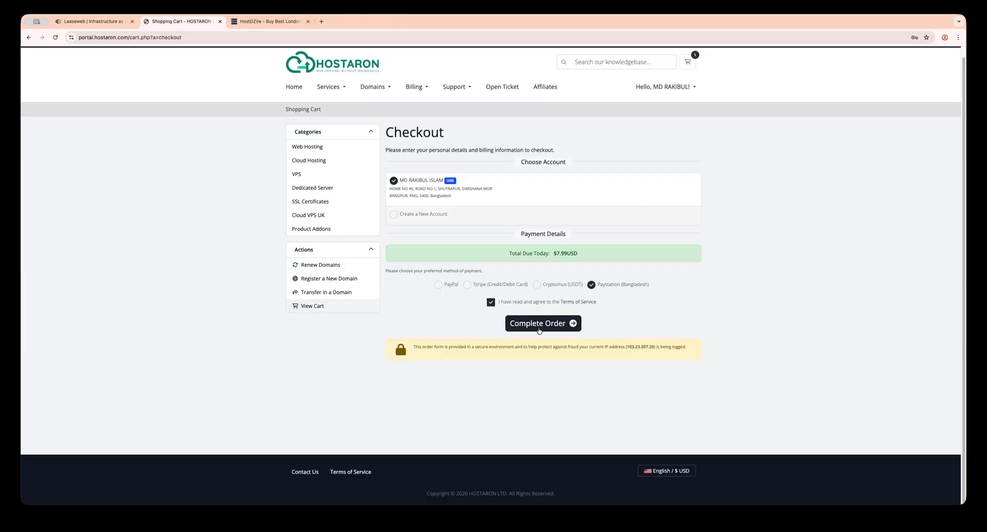
Step: Complete the order for the $7.99 Cloud VPS L1 to generate its invoice
{"action": "left_click", "coordinate": [547, 326]}
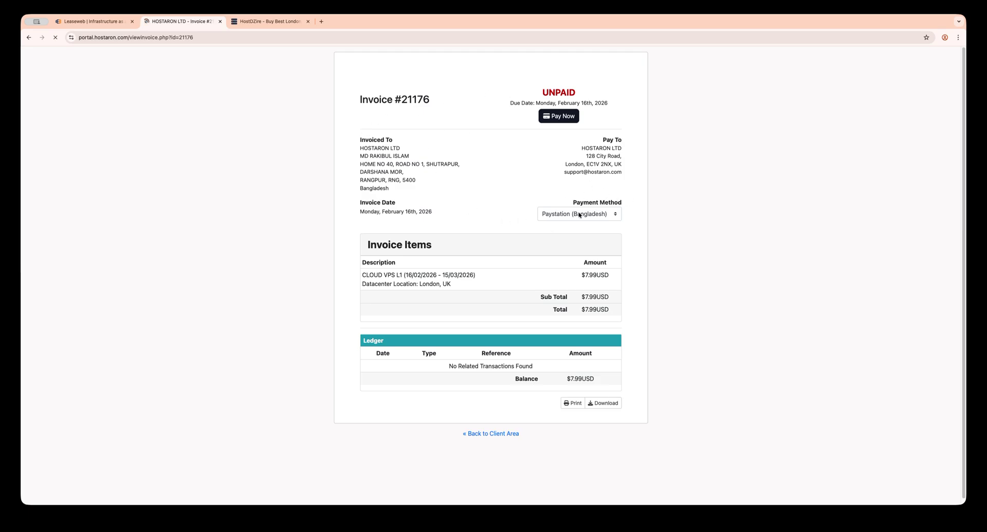
Step: Open the BDT 990.76 PayStation checkout tab, then return to unpaid invoice #21176
{"action": "left_click", "coordinate": [559, 115]}
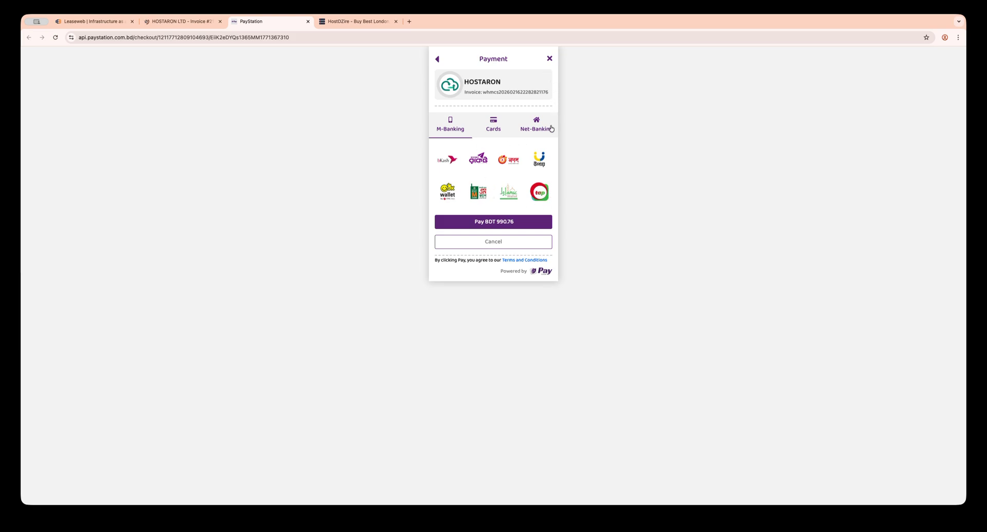
{"action": "left_click", "coordinate": [180, 21]}
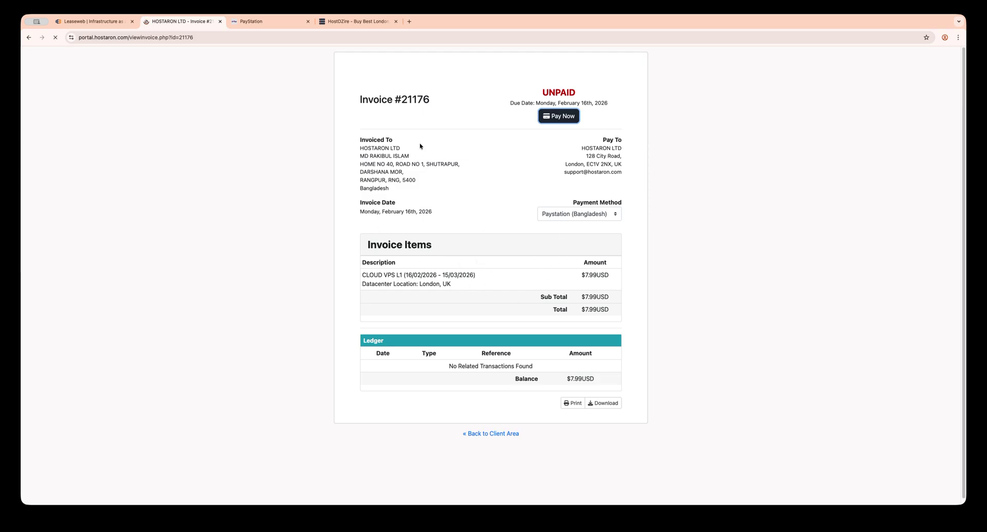
Step: Load the hostaron.com homepage in a new browser tab
{"action": "left_click", "coordinate": [410, 21]}
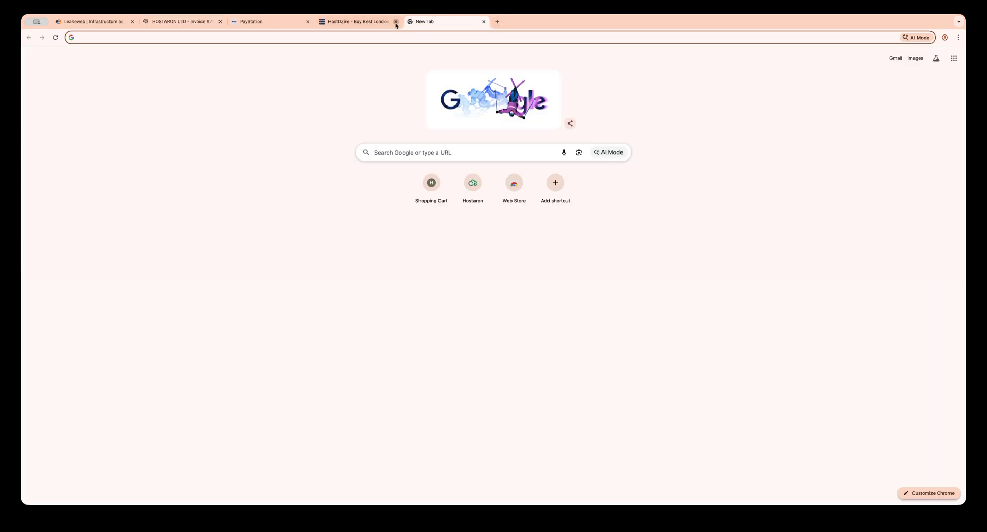
{"action": "type", "text": "hostaron.com"}
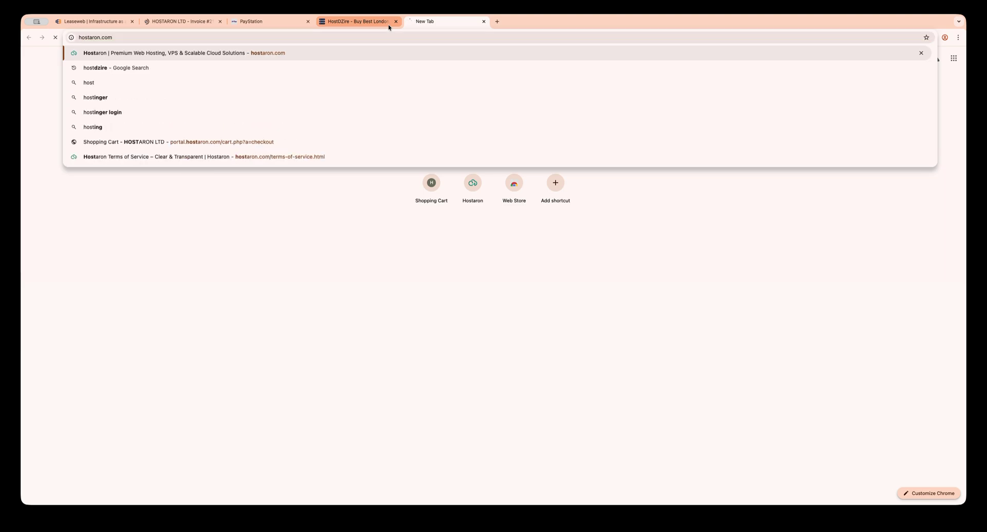
{"action": "key", "text": "Return"}
Step: Sign in to the client area with the account e-mail and password
{"action": "left_click", "coordinate": [700, 74]}
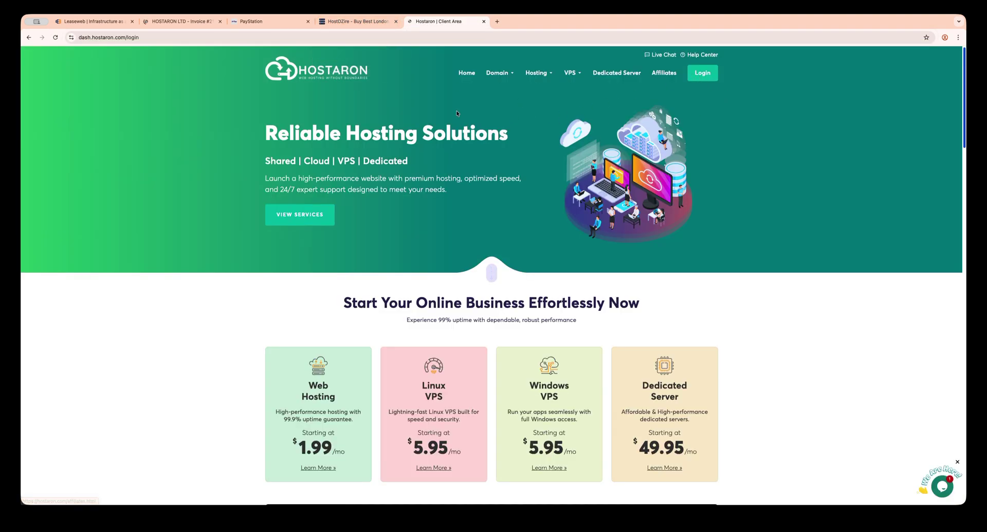
{"action": "left_click", "coordinate": [459, 255]}
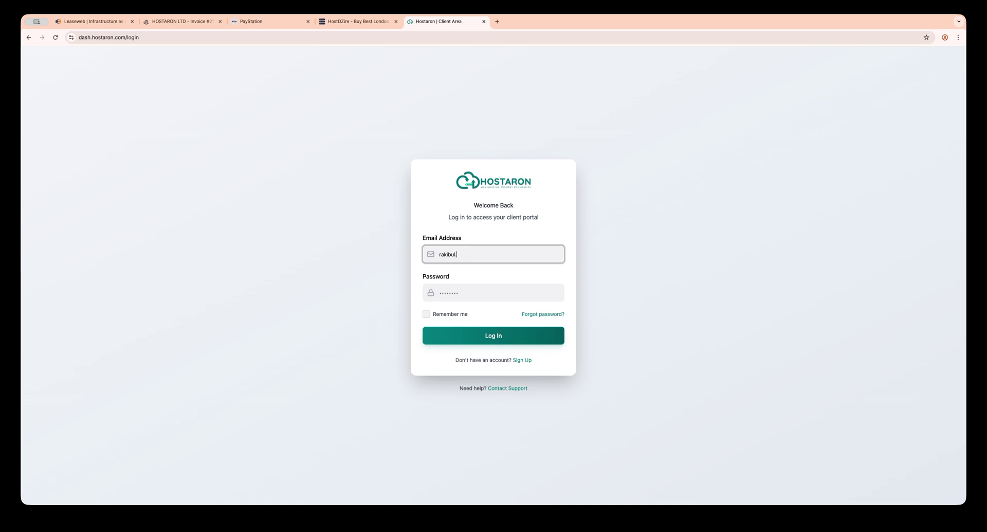
{"action": "left_click", "coordinate": [464, 300]}
{"action": "type", "text": "•"}
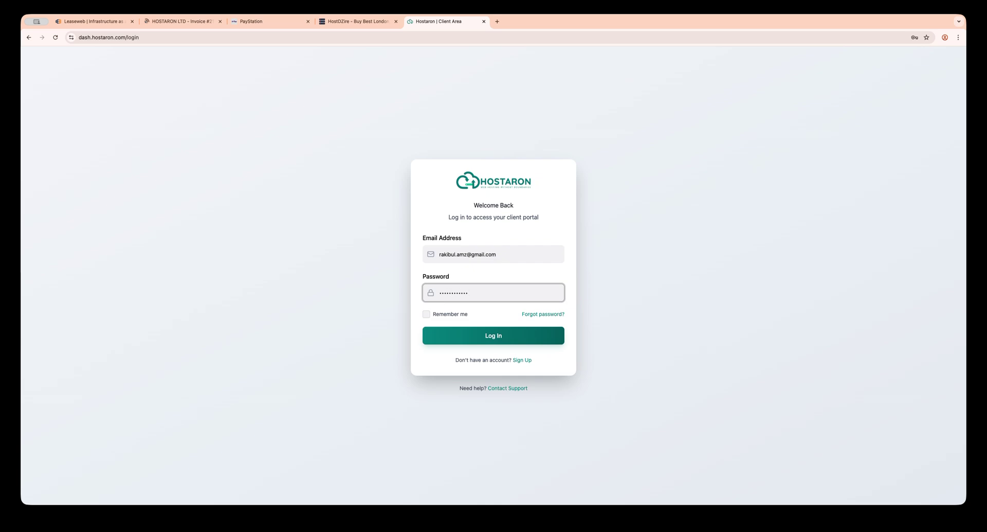
{"action": "left_click", "coordinate": [506, 336]}
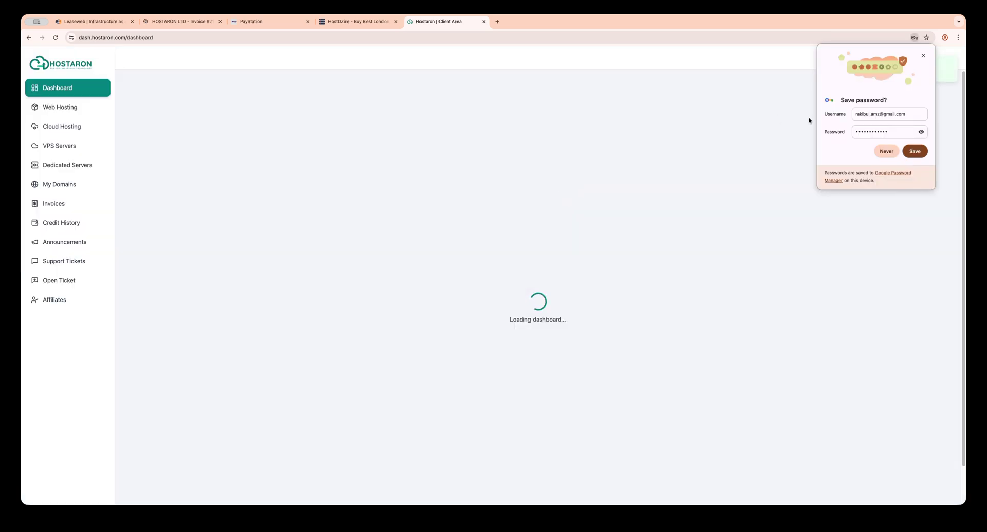
Step: Decline saving the password and go to Web Hosting > VPS Servers
{"action": "left_click", "coordinate": [883, 154]}
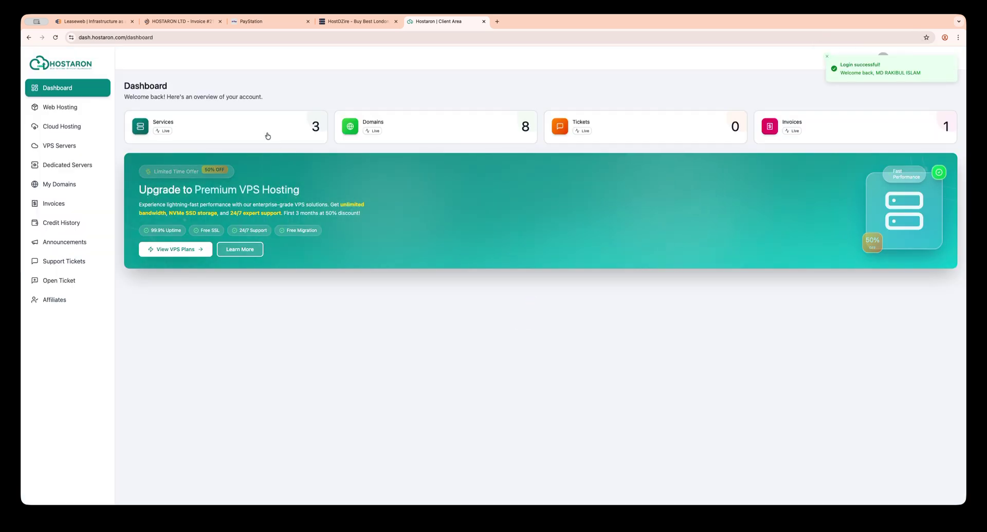
{"action": "left_click", "coordinate": [276, 131]}
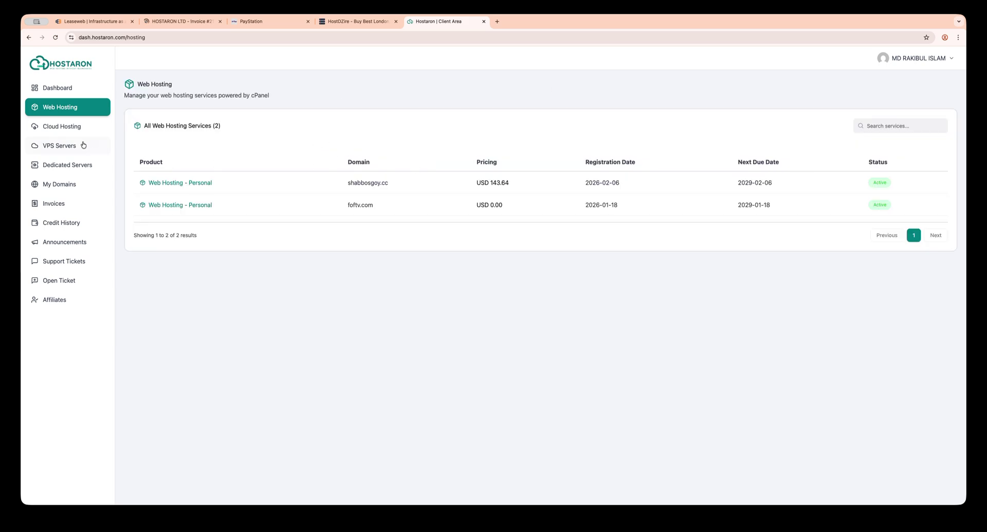
{"action": "left_click", "coordinate": [85, 145]}
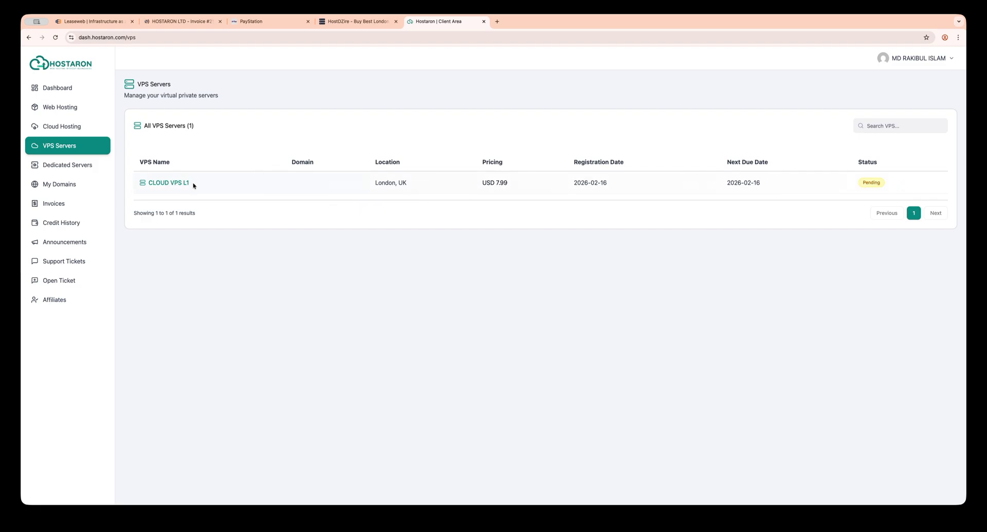
Step: Open the Pending Cloud VPS L1, dismiss the access-restricted notice, and reload the VPS list
{"action": "left_click", "coordinate": [168, 184]}
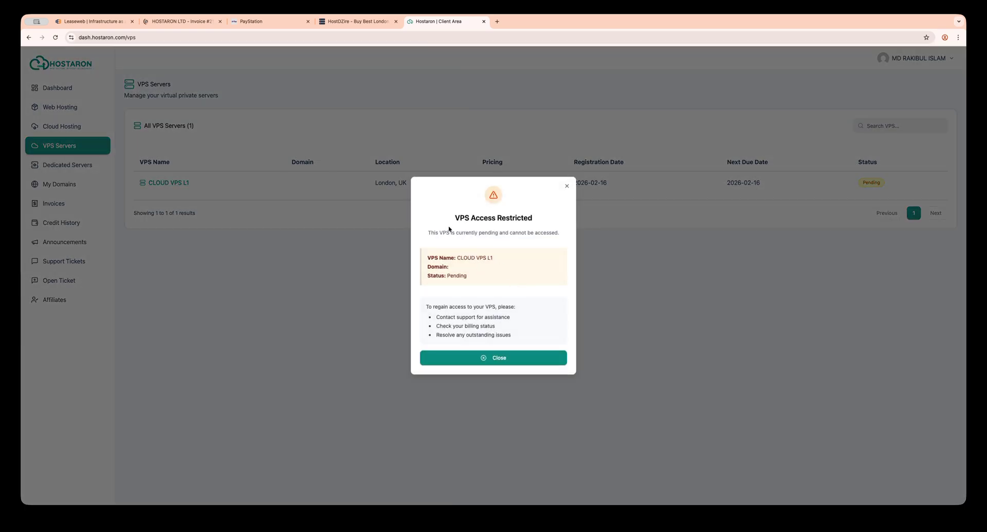
{"action": "left_click_drag", "start_coordinate": [453, 219], "coordinate": [562, 262]}
{"action": "left_click", "coordinate": [518, 308]}
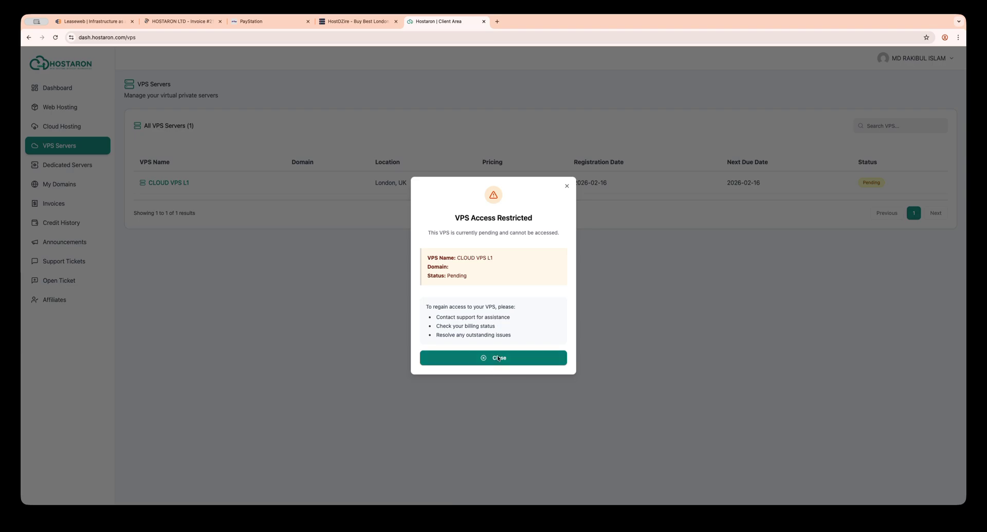
{"action": "left_click", "coordinate": [497, 358]}
{"action": "left_click", "coordinate": [67, 165]}
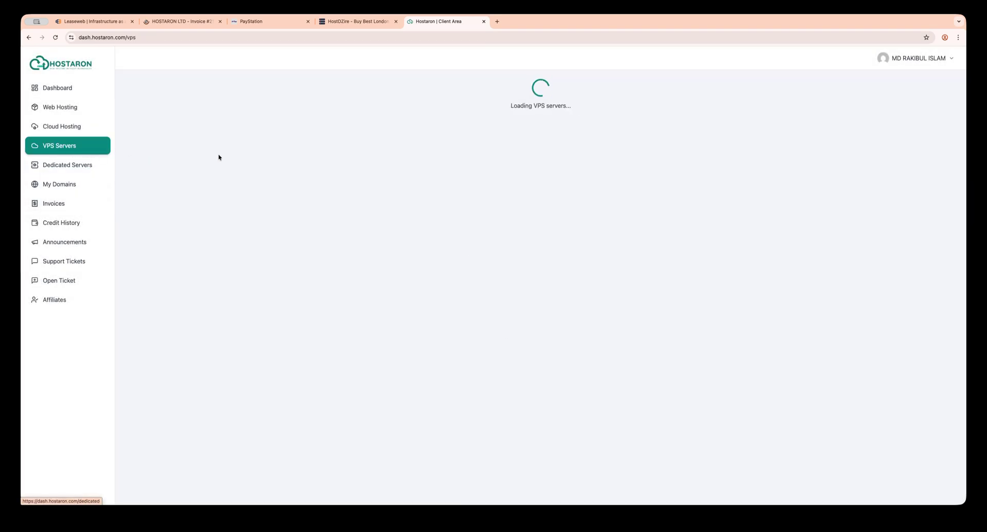